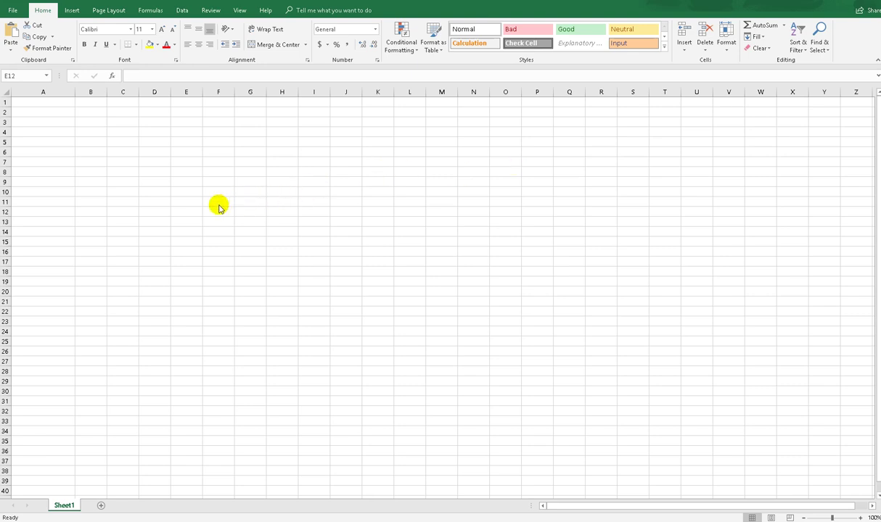
# - Drag-select cells around E12, then cancel the selections
pyautogui.click(174, 212)
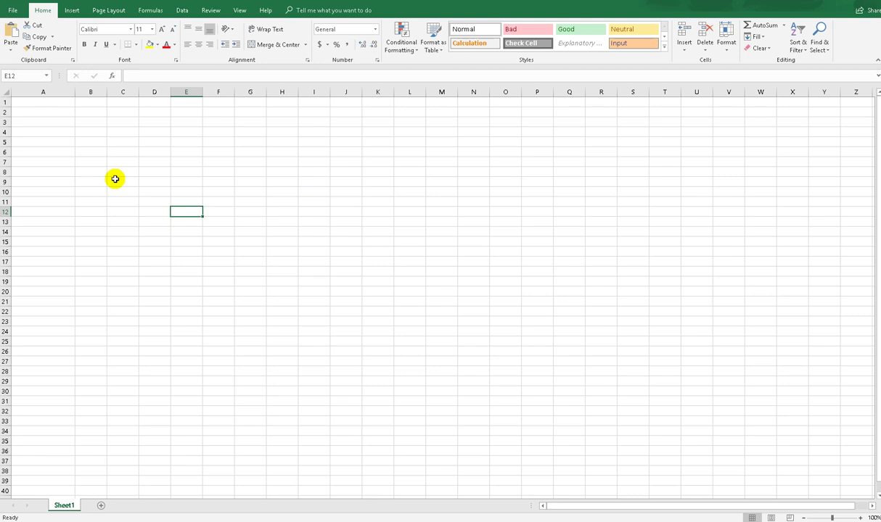
pyautogui.moveTo(158, 157)
pyautogui.mouseDown()
pyautogui.moveTo(157, 226)
pyautogui.moveTo(181, 257)
pyautogui.mouseUp()
pyautogui.moveTo(181, 173); pyautogui.dragTo(190, 200)
pyautogui.moveTo(216, 163); pyautogui.dragTo(228, 208)
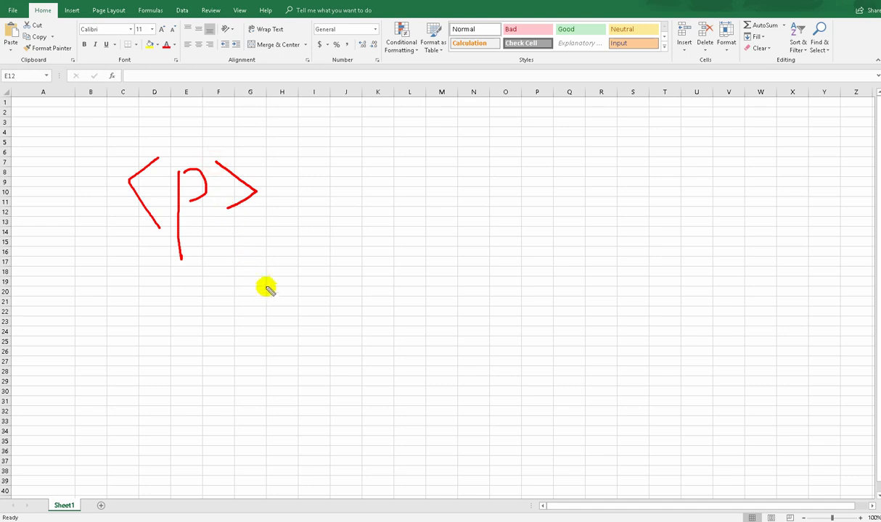
pyautogui.moveTo(193, 304)
pyautogui.mouseDown()
pyautogui.moveTo(204, 288)
pyautogui.moveTo(218, 302)
pyautogui.mouseUp()
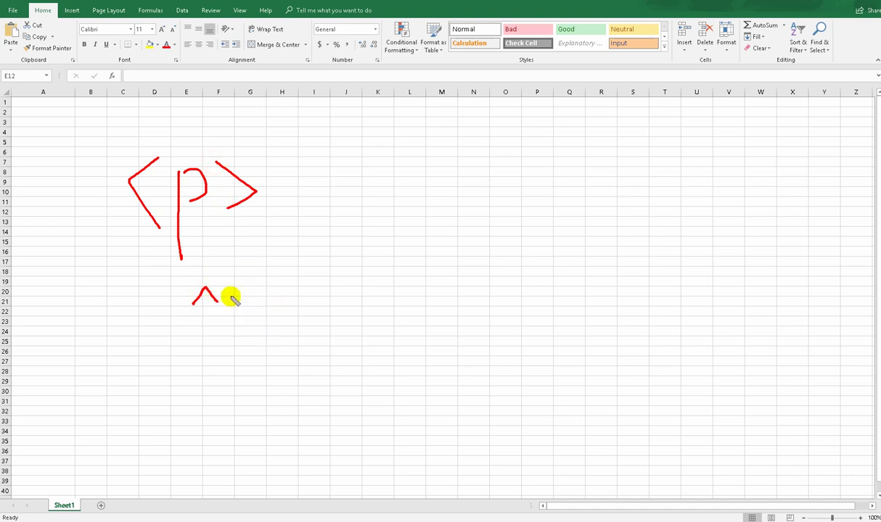
pyautogui.moveTo(230, 298); pyautogui.dragTo(234, 366)
pyautogui.moveTo(233, 300); pyautogui.dragTo(244, 326)
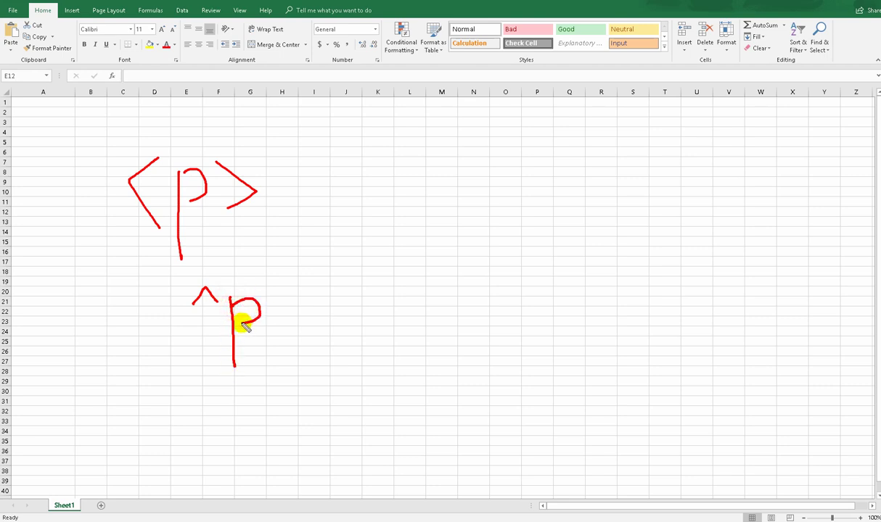
pyautogui.press('Escape')
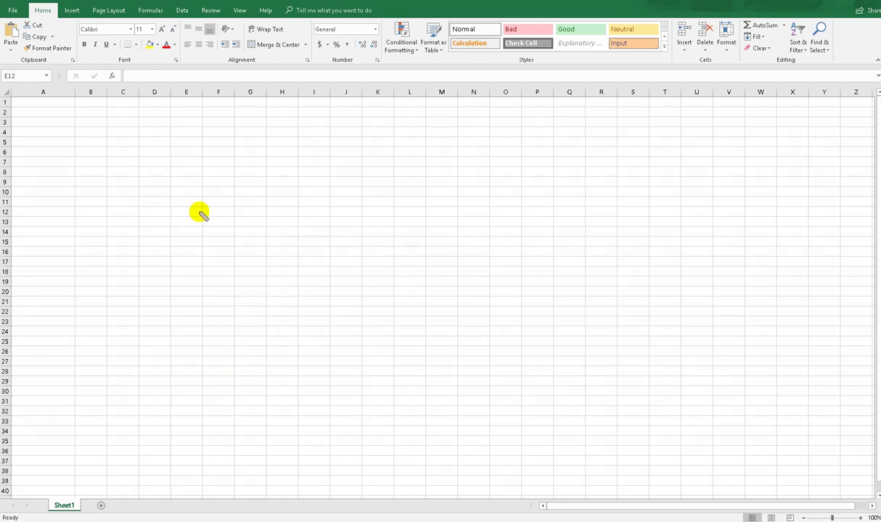
pyautogui.moveTo(199, 212)
pyautogui.mouseDown()
pyautogui.moveTo(279, 228)
pyautogui.moveTo(302, 262)
pyautogui.moveTo(288, 285)
pyautogui.moveTo(289, 232)
pyautogui.moveTo(310, 261)
pyautogui.mouseUp()
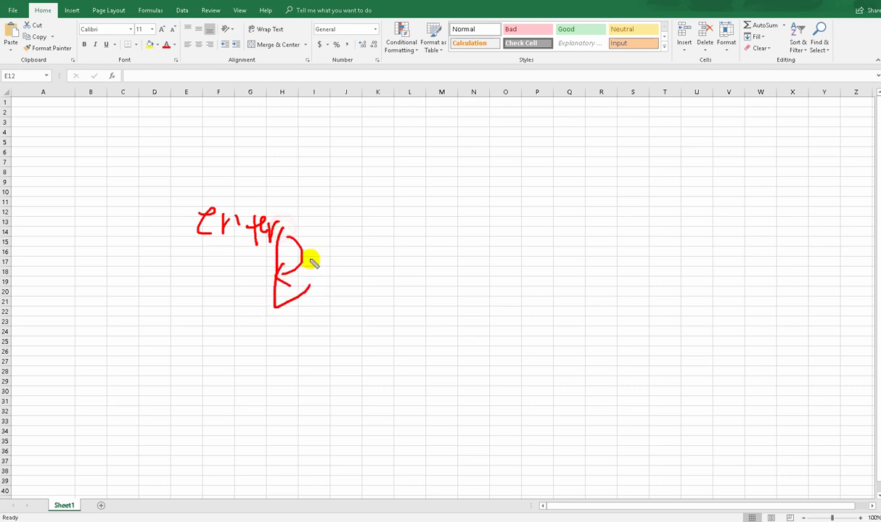
pyautogui.press('Escape')
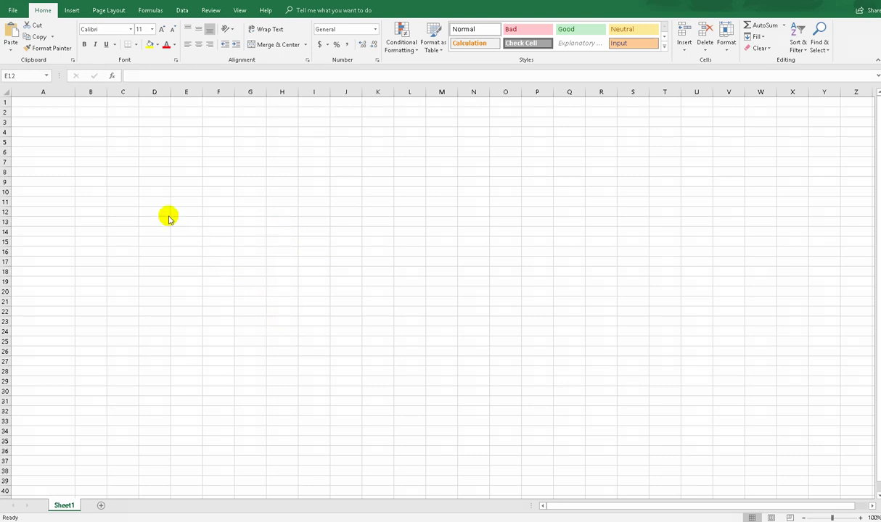
# - Widen column A and enlarge the formula bar to show several lines
pyautogui.moveTo(75, 92); pyautogui.dragTo(163, 115)
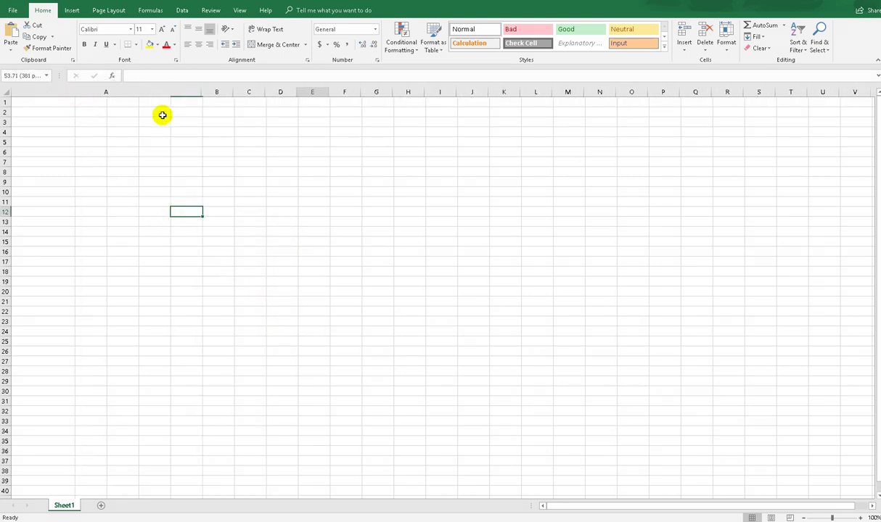
pyautogui.click(94, 102)
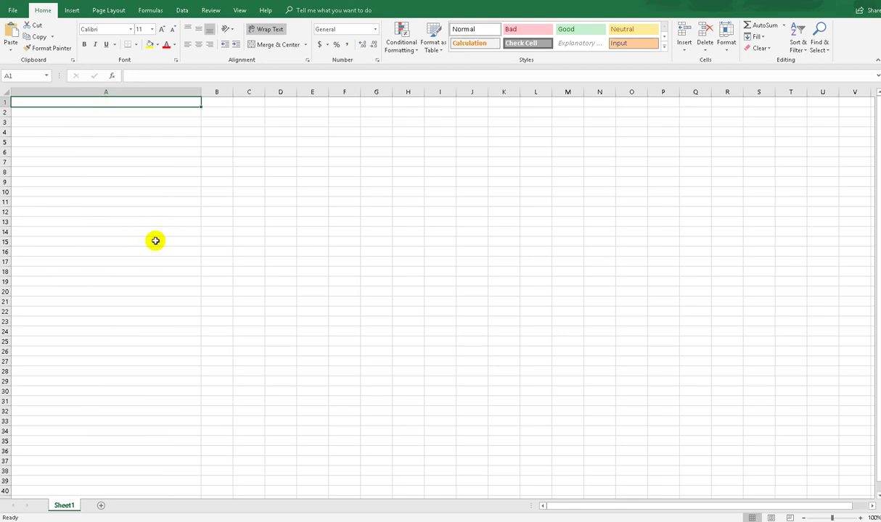
pyautogui.scroll(5, 150, 208)
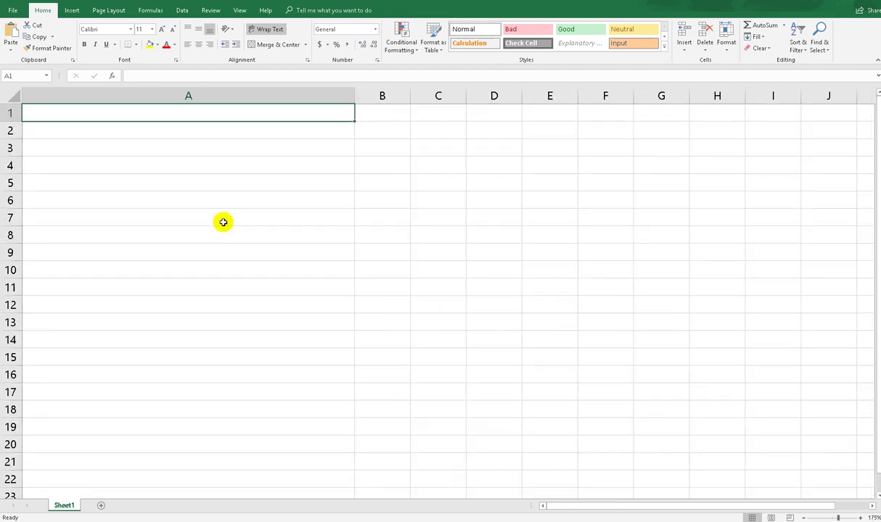
pyautogui.moveTo(314, 86); pyautogui.dragTo(319, 123)
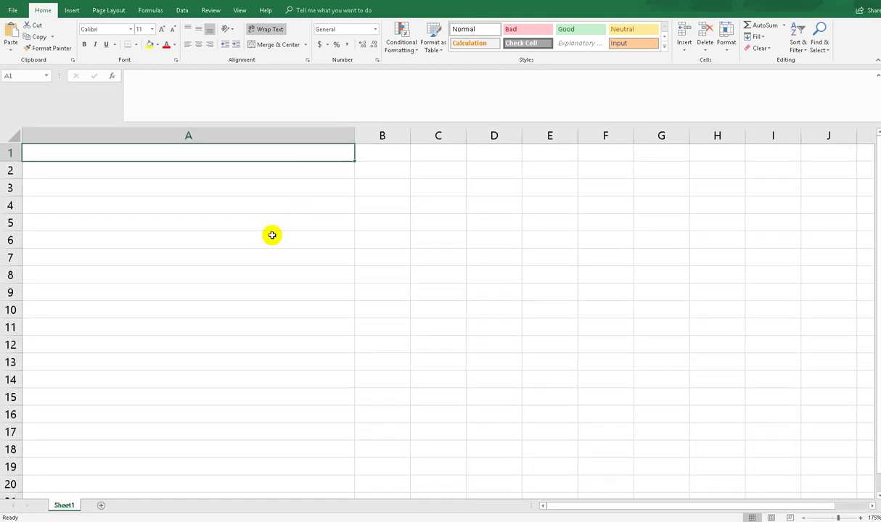
# - In cell A1, add BBBBB on a new line below AAAAA
pyautogui.press('F2')
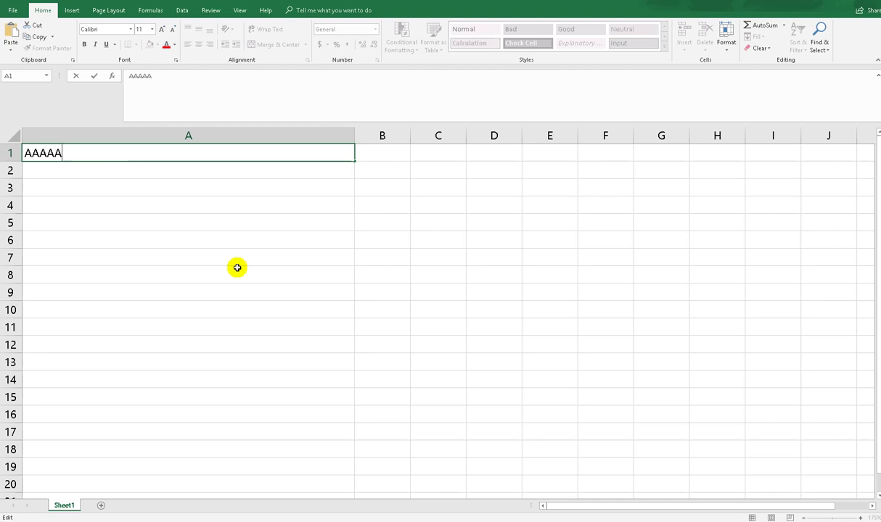
pyautogui.press('alt')
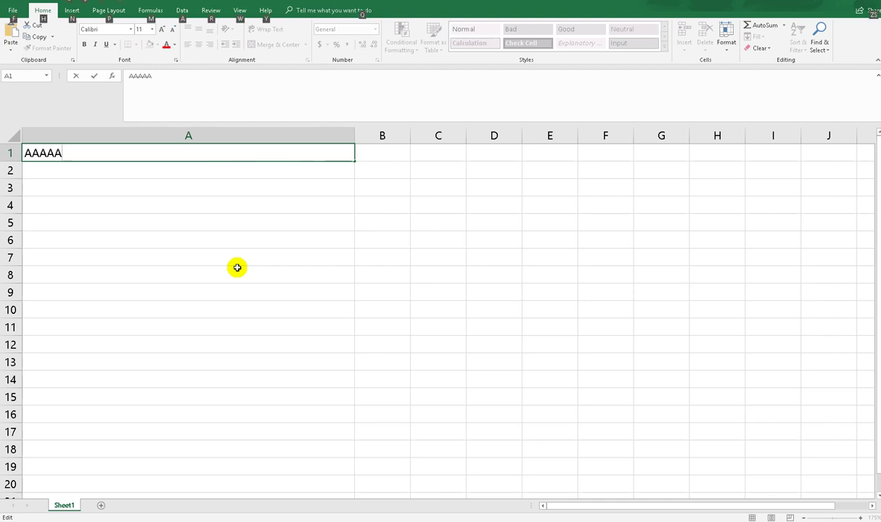
pyautogui.press('alt')
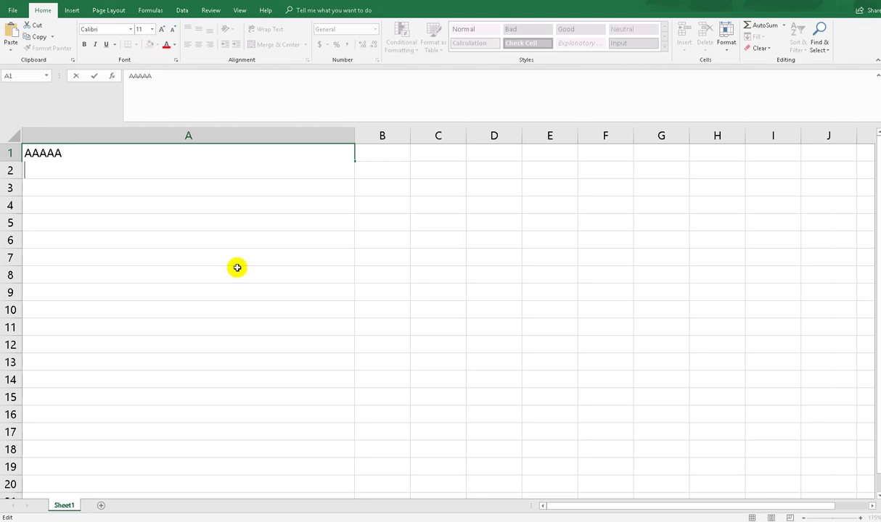
pyautogui.hotkey('alt', 'Return')
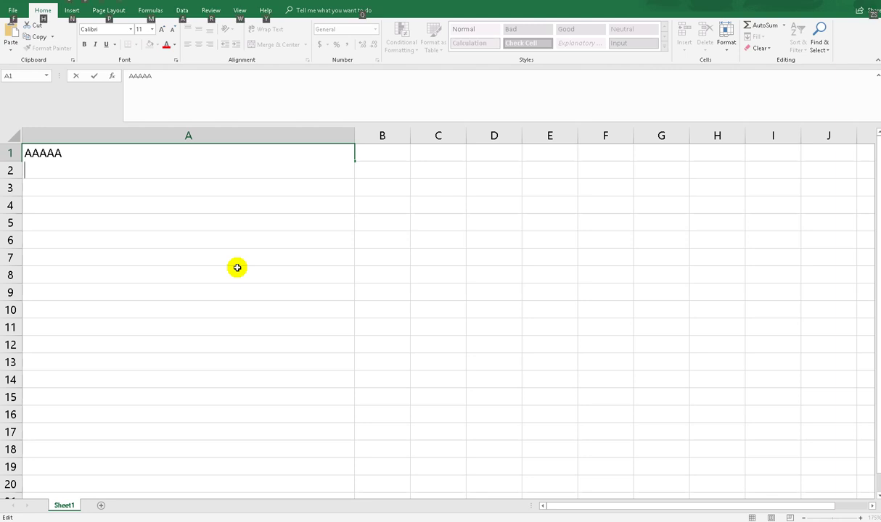
pyautogui.hotkey('alt', 'Return')
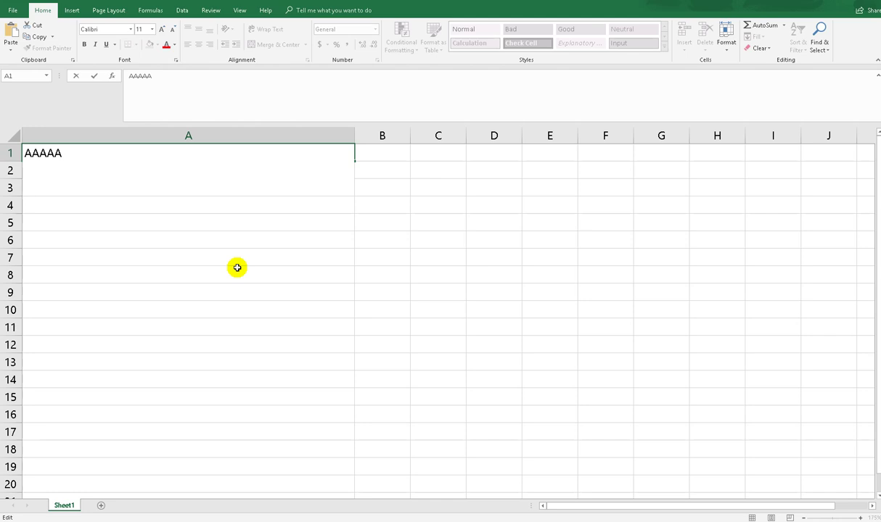
pyautogui.write('BBBBB')
# - Add CCCCC on a further line in A1 and commit the multi-line entry
pyautogui.press('alt')
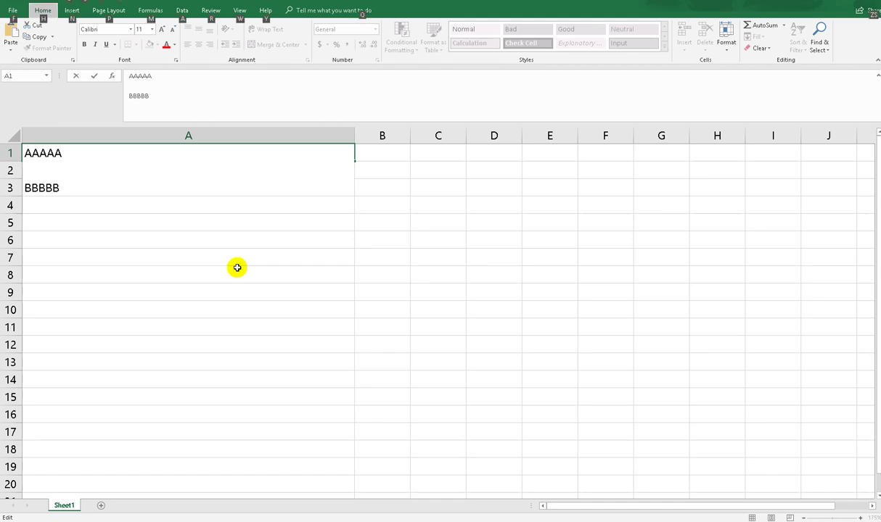
pyautogui.press('alt')
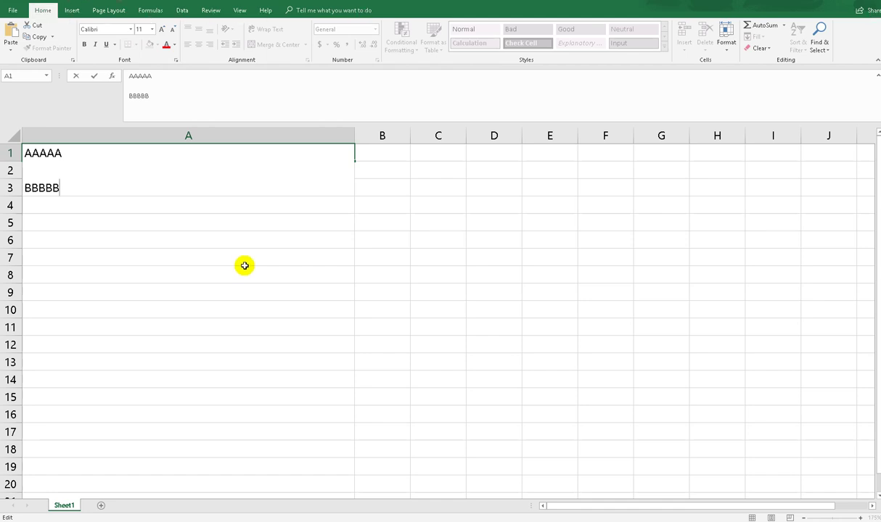
pyautogui.press('alt')
pyautogui.hotkey('alt', 'Return')
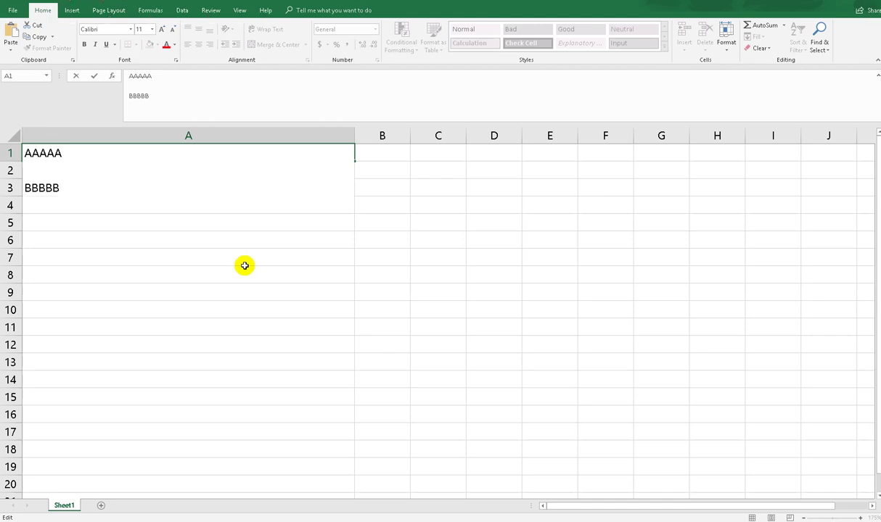
pyautogui.hotkey('alt', 'Return')
pyautogui.write('CCCCC')
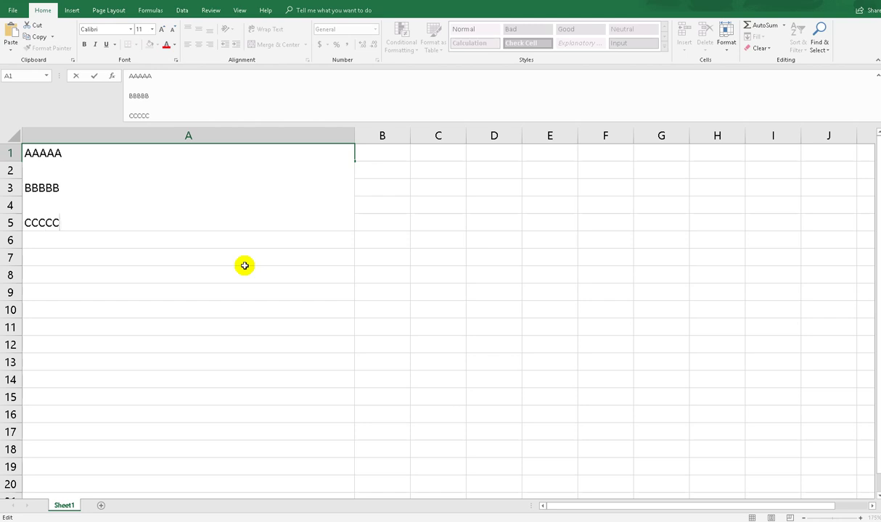
pyautogui.press('Return')
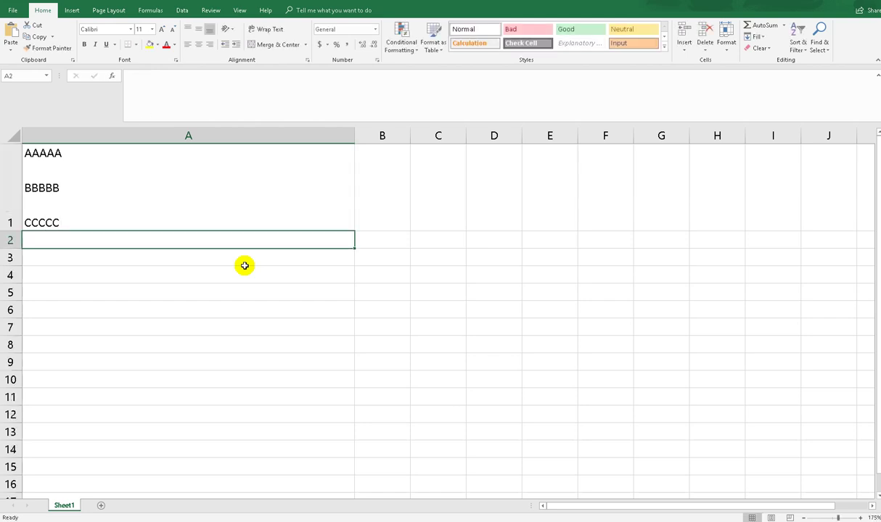
# - Select empty cell A5 and bring up Find and Replace
pyautogui.click(72, 166)
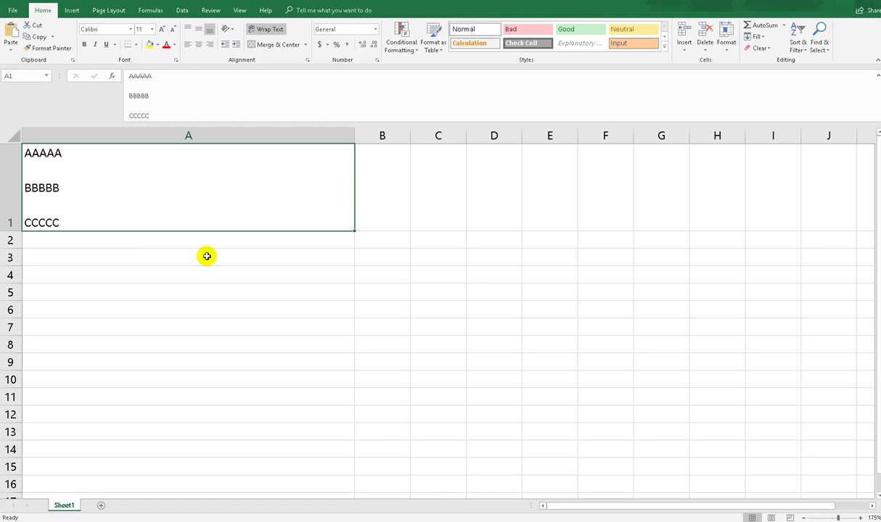
pyautogui.click(206, 299)
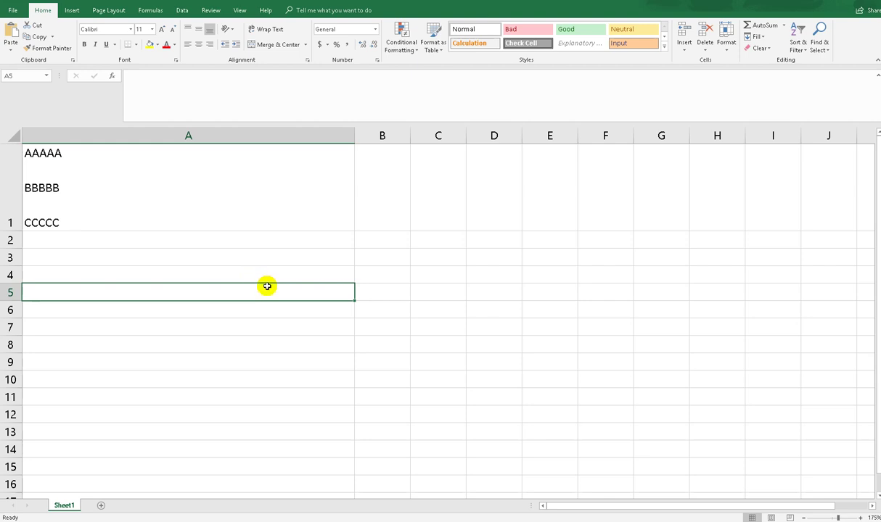
pyautogui.hotkey('ctrl', 'h')
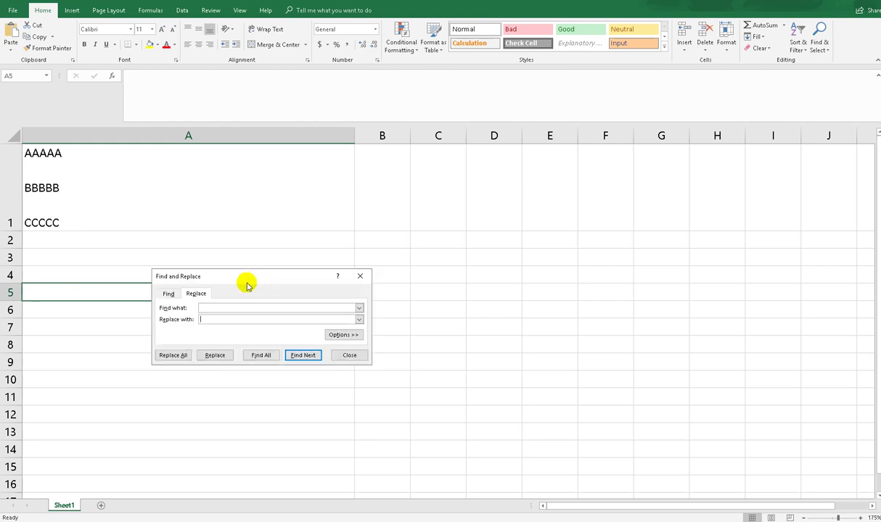
pyautogui.moveTo(248, 278); pyautogui.dragTo(465, 189)
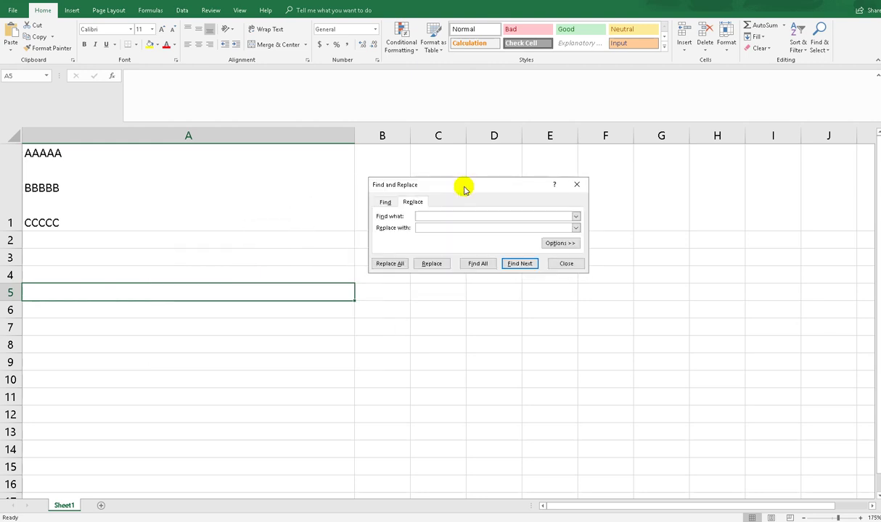
pyautogui.click(420, 216)
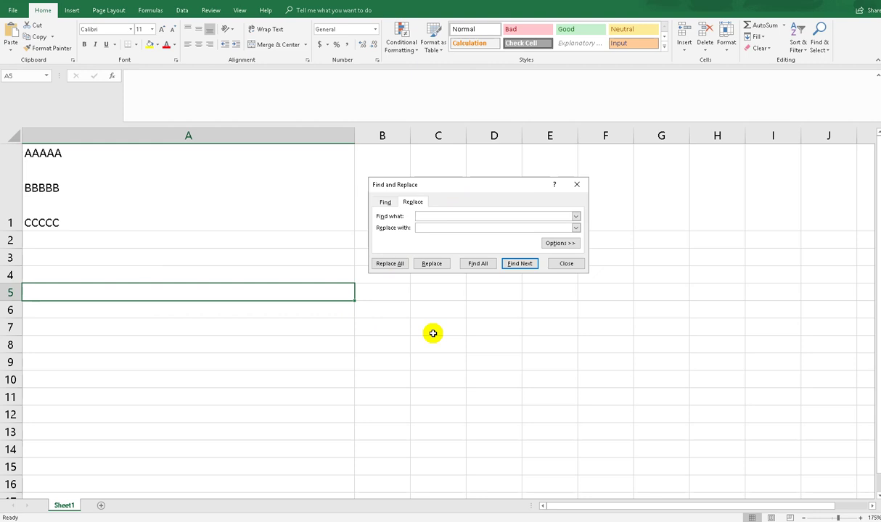
pyautogui.moveTo(400, 249); pyautogui.dragTo(437, 196)
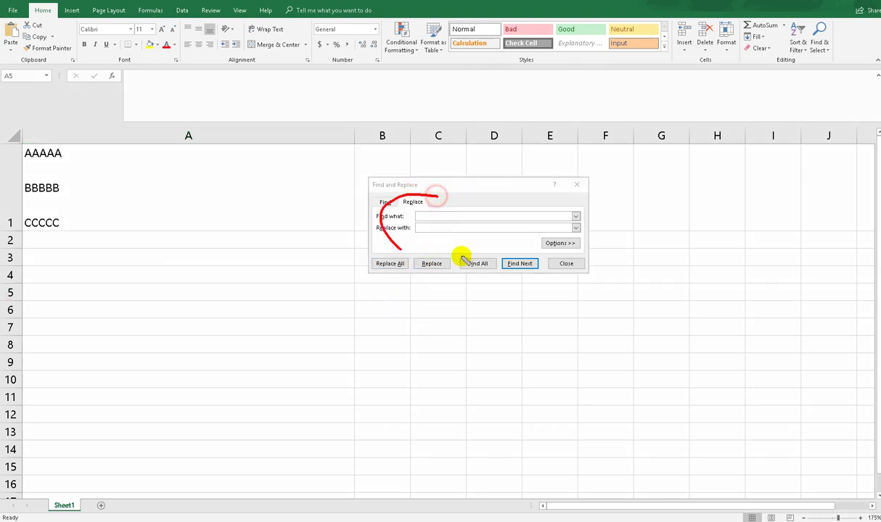
pyautogui.moveTo(461, 258); pyautogui.dragTo(387, 222)
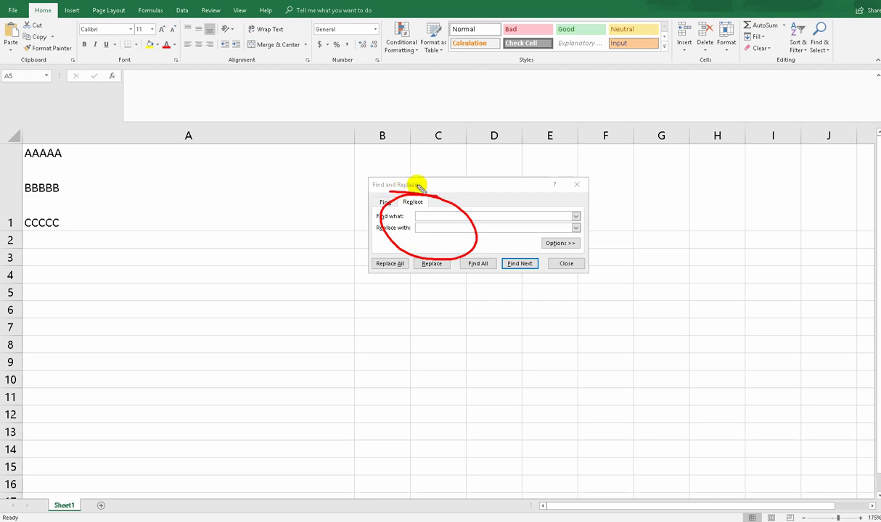
pyautogui.press('Escape')
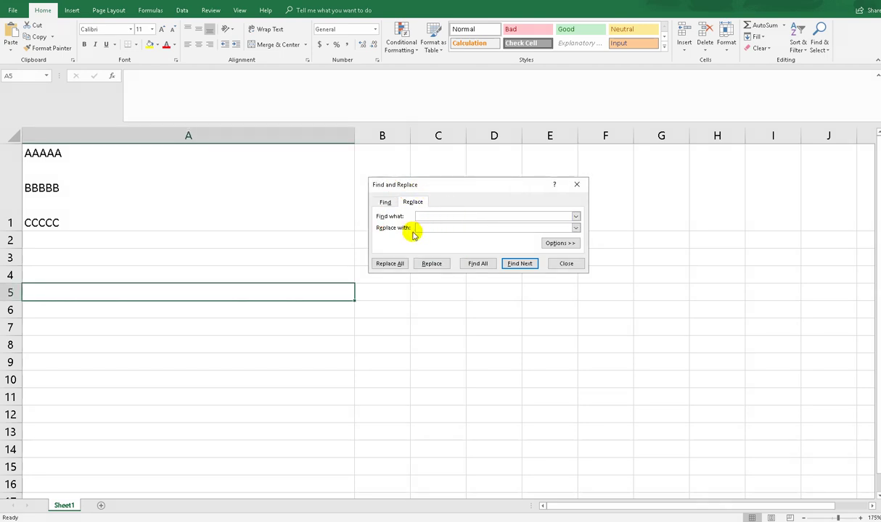
pyautogui.hotkey('ctrl', '2')
pyautogui.moveTo(303, 315)
pyautogui.mouseDown()
pyautogui.moveTo(312, 349)
pyautogui.moveTo(320, 324)
pyautogui.moveTo(346, 318)
pyautogui.moveTo(406, 348)
pyautogui.moveTo(412, 337)
pyautogui.moveTo(468, 352)
pyautogui.moveTo(458, 357)
pyautogui.mouseUp()
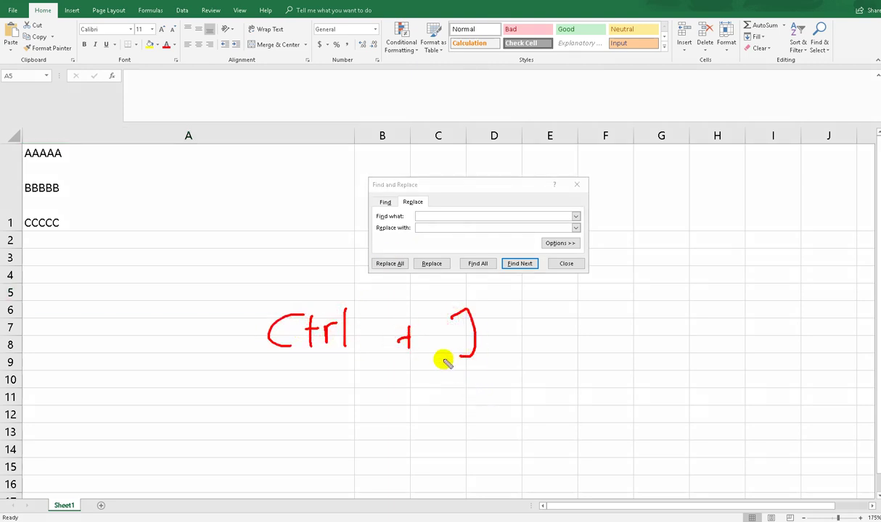
pyautogui.press('e')
pyautogui.press('Escape')
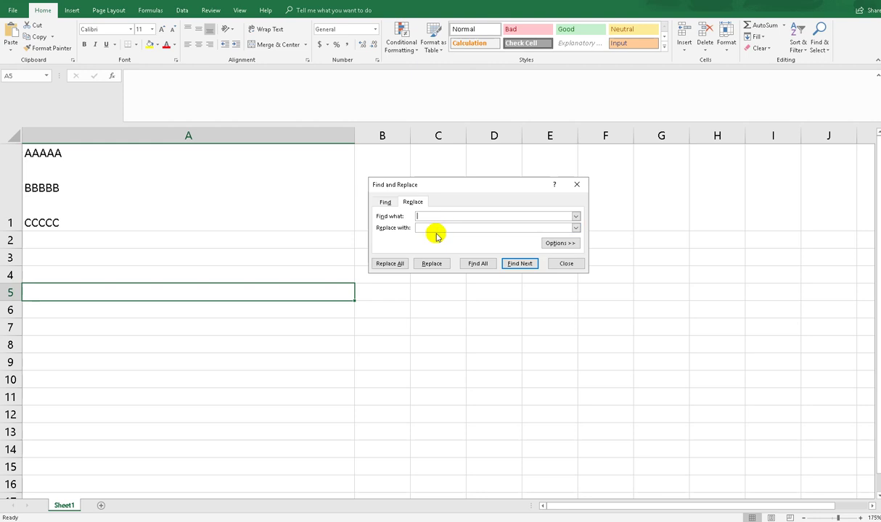
pyautogui.click(435, 227)
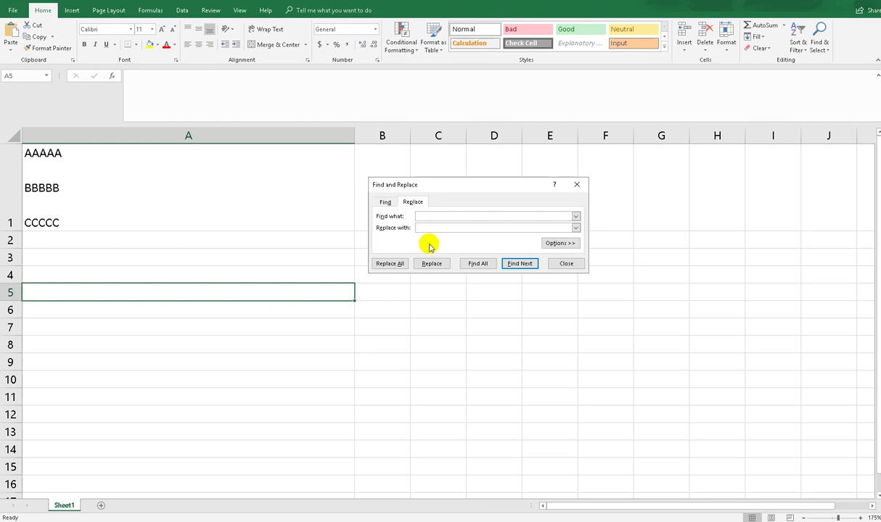
pyautogui.click(397, 267)
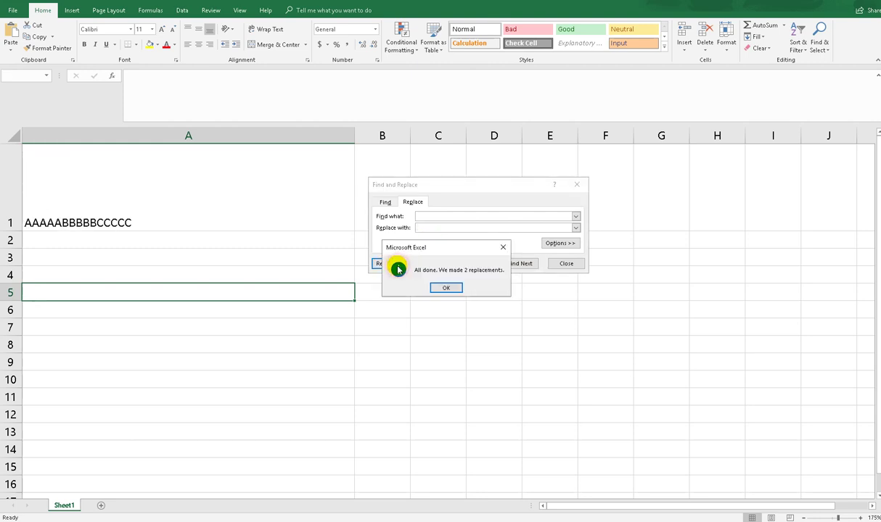
pyautogui.click(433, 287)
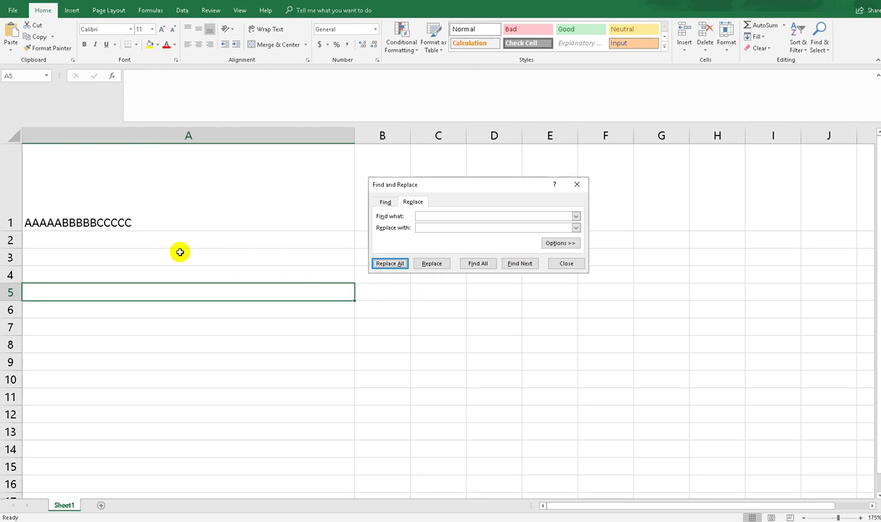
pyautogui.click(119, 252)
pyautogui.hotkey('ctrl', 'z')
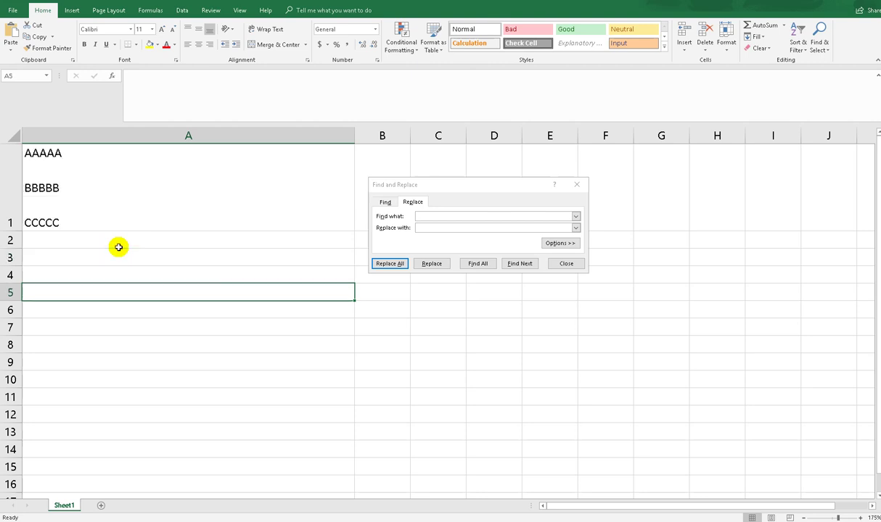
pyautogui.click(402, 212)
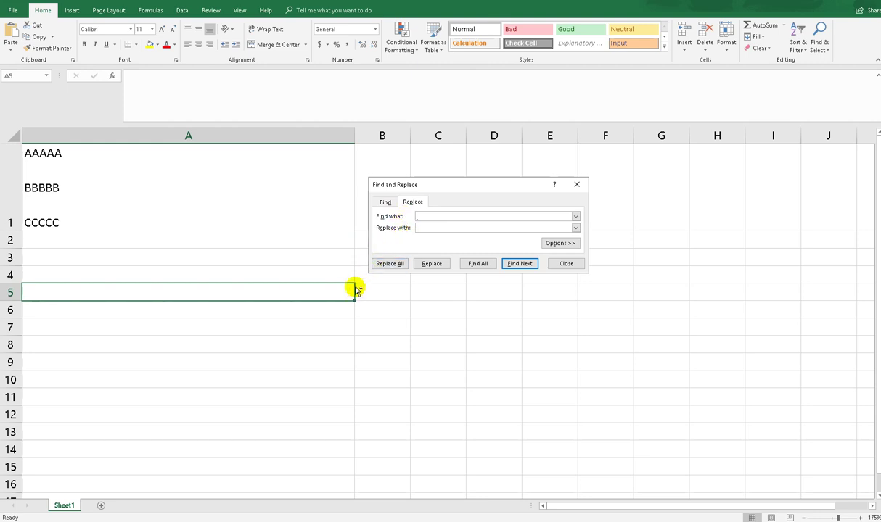
pyautogui.click(418, 227)
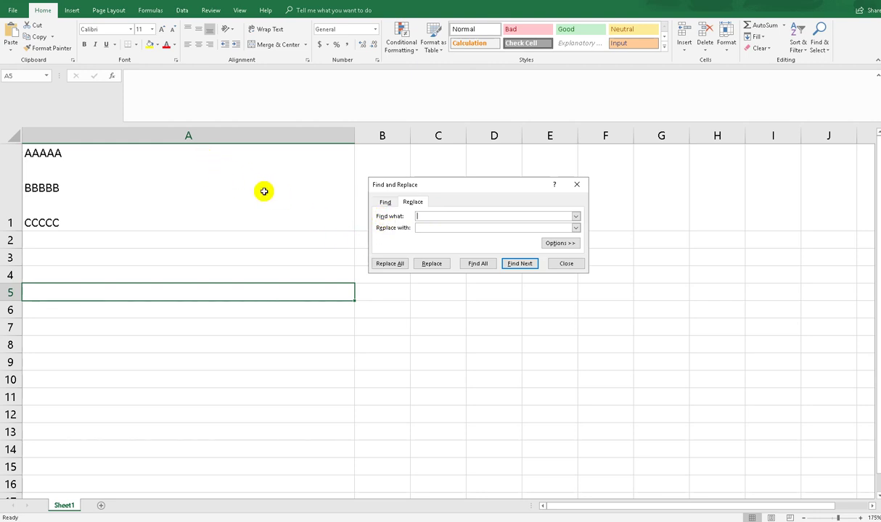
# - Close Find and Replace and AutoFit column A to its contents
pyautogui.click(566, 264)
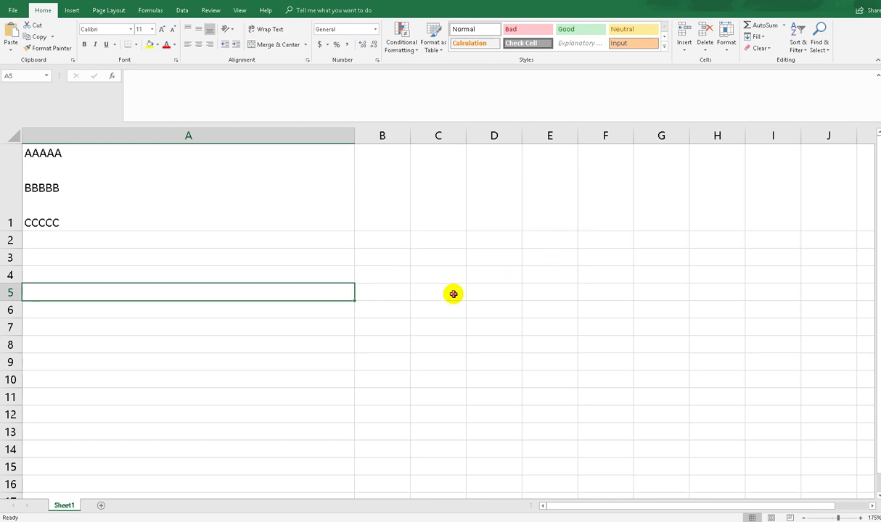
pyautogui.click(452, 293)
pyautogui.click(350, 135)
pyautogui.moveTo(353, 135); pyautogui.dragTo(353, 136)
pyautogui.doubleClick(354, 136)
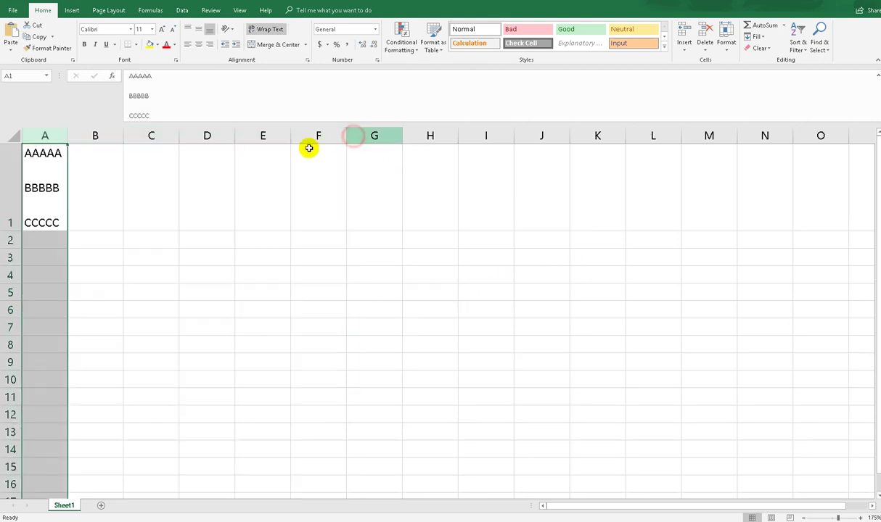
# - Widen column A to about 220 px and column B to about 377 px
pyautogui.moveTo(66, 136); pyautogui.dragTo(181, 138)
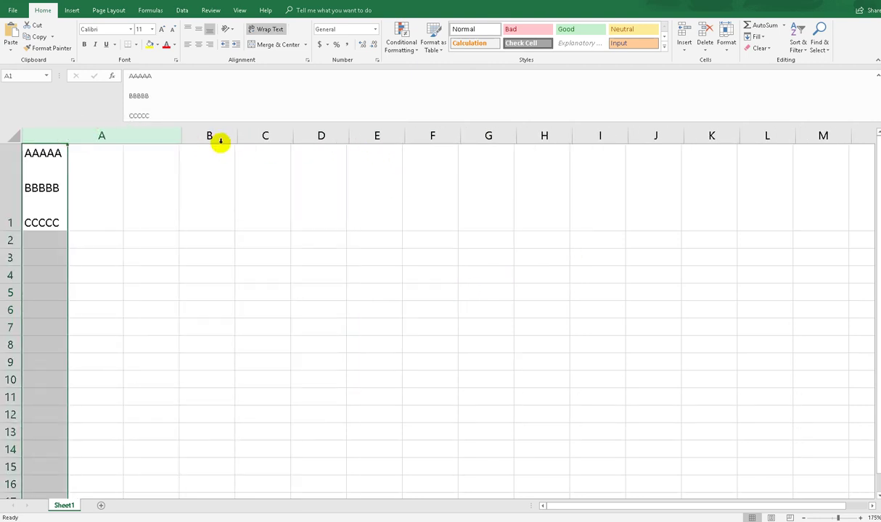
pyautogui.moveTo(240, 138); pyautogui.dragTo(454, 137)
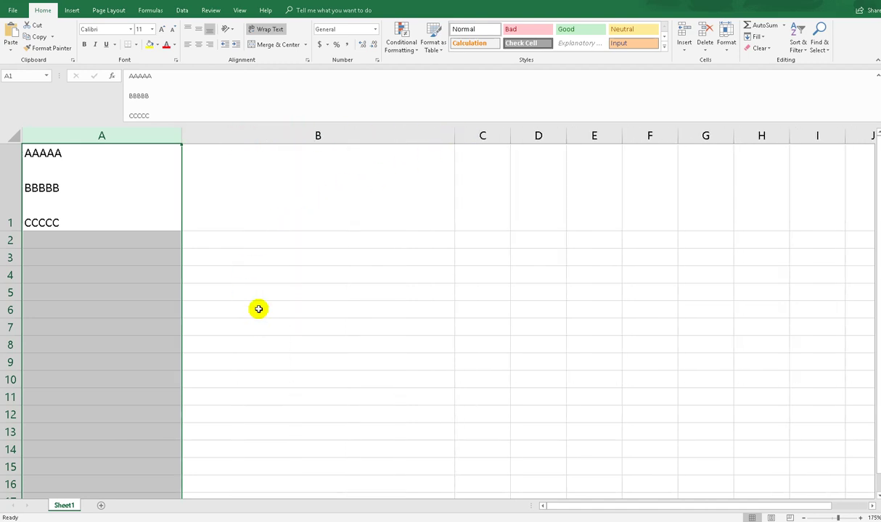
pyautogui.click(297, 188)
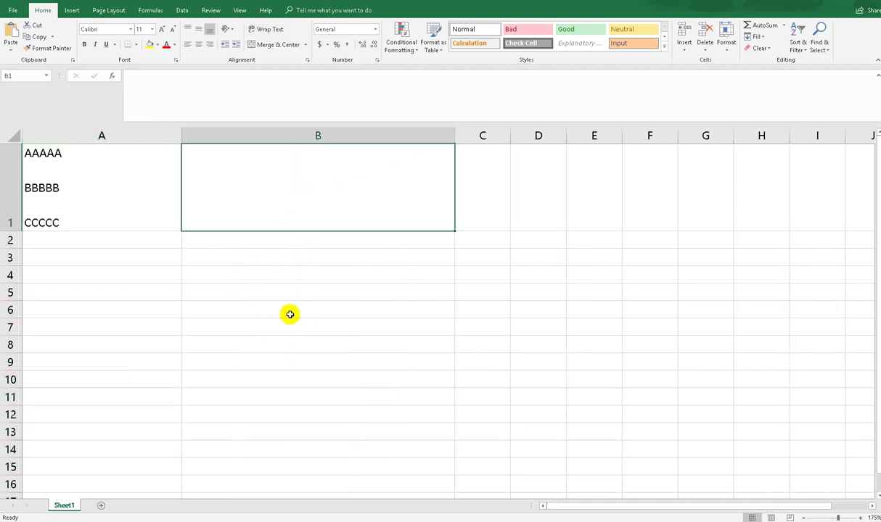
# - Enter =SUBSTITUTE(A1,CHAR(10),"-") in B1 to join A1's lines with dashes
pyautogui.write('=')
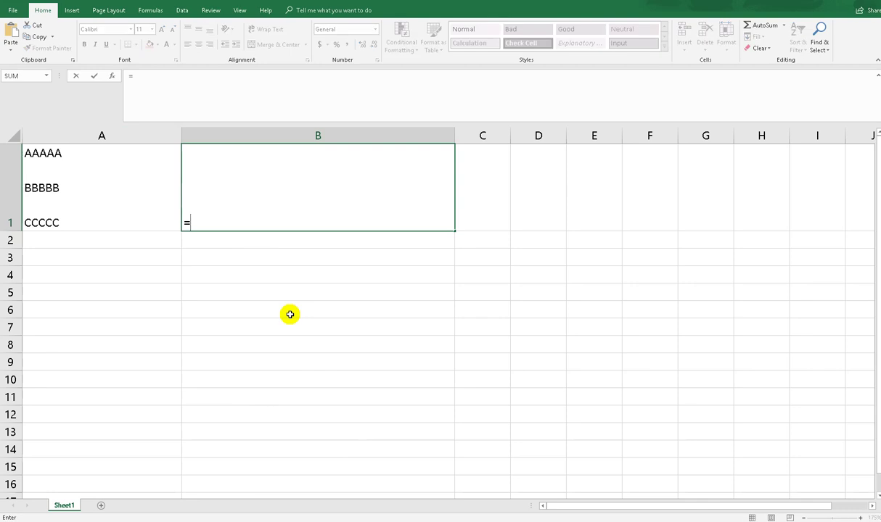
pyautogui.write('sub')
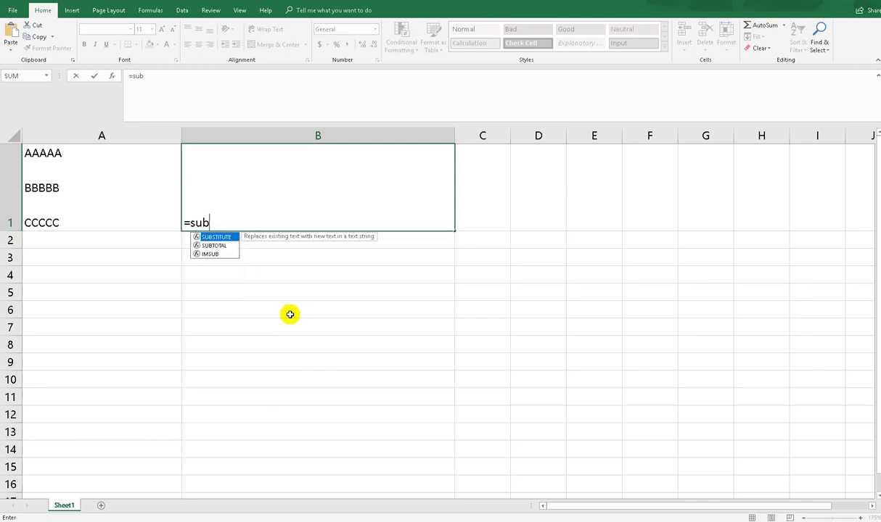
pyautogui.press('Tab')
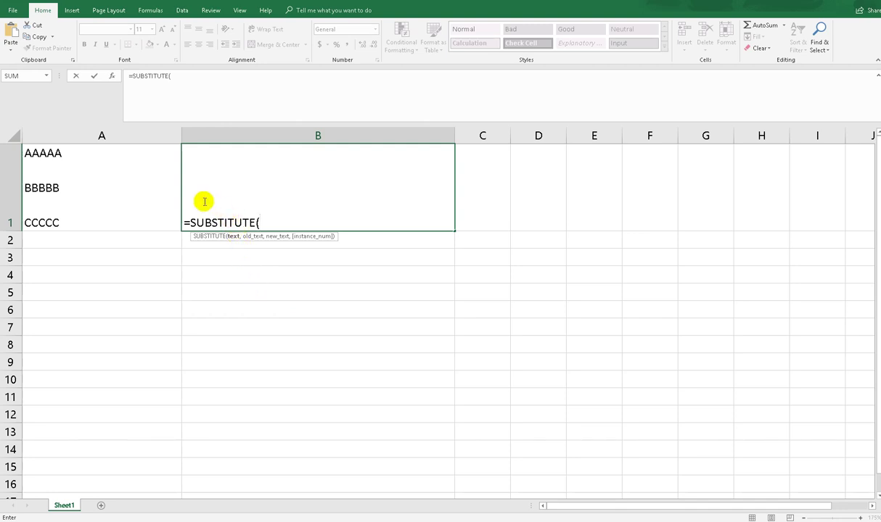
pyautogui.click(90, 174)
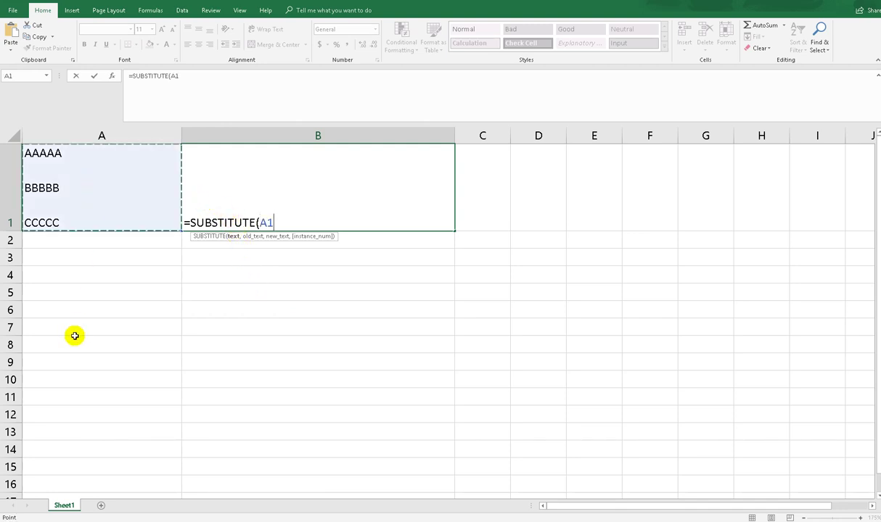
pyautogui.write(',')
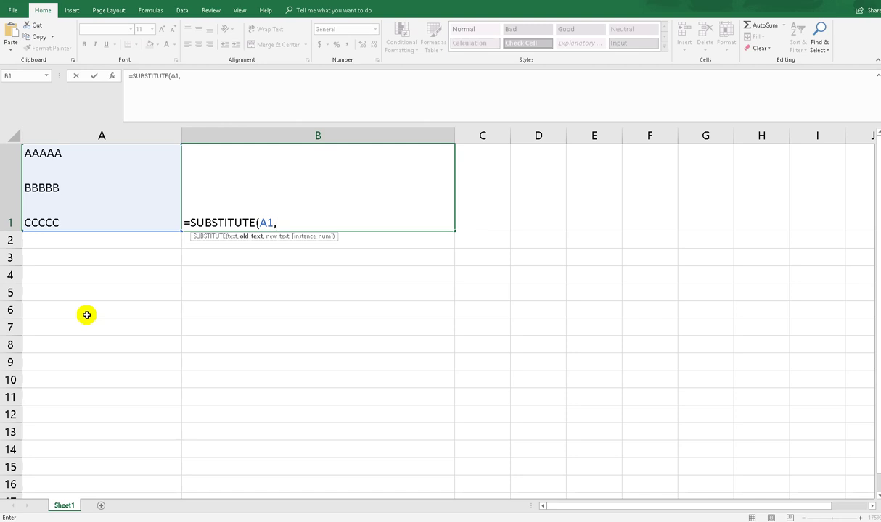
pyautogui.write('CHAR')
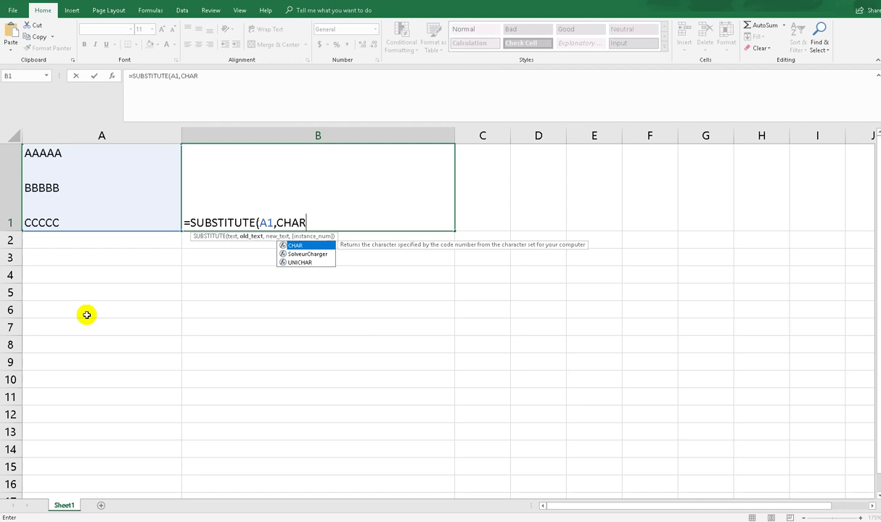
pyautogui.write('(')
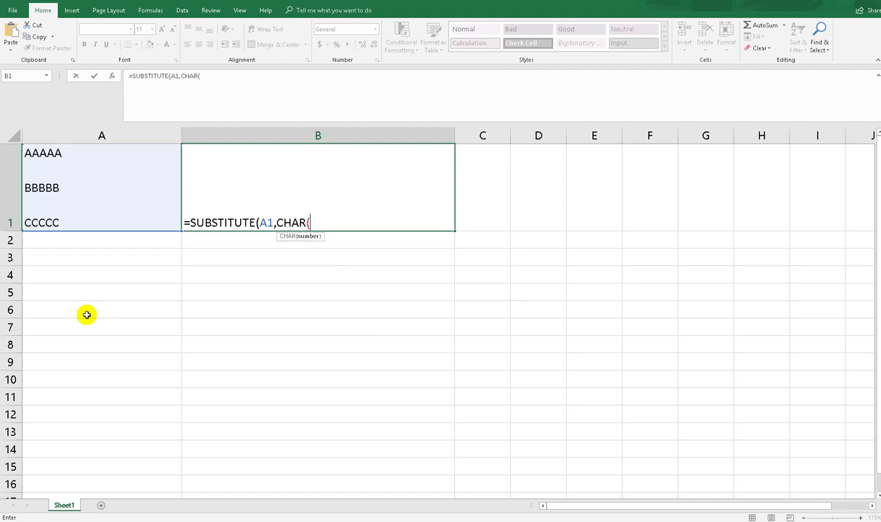
pyautogui.write('10),')
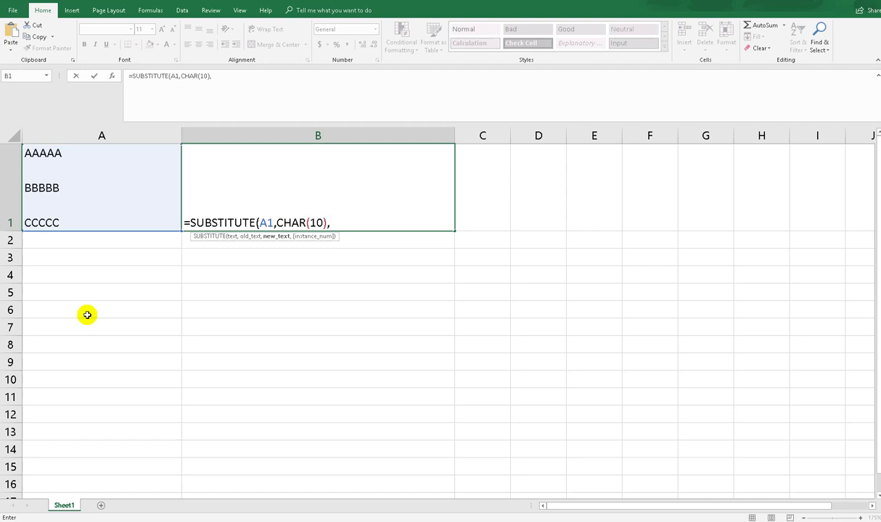
pyautogui.write('"-"')
pyautogui.write(')')
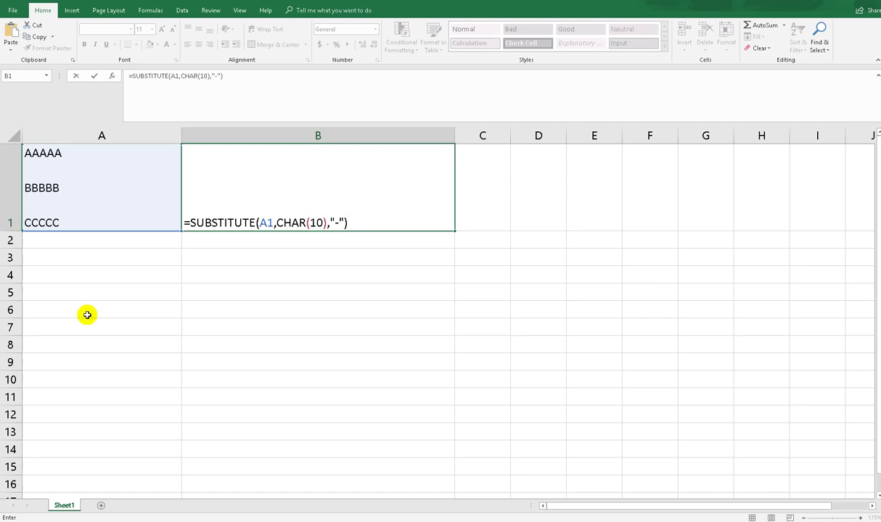
pyautogui.press('Return')
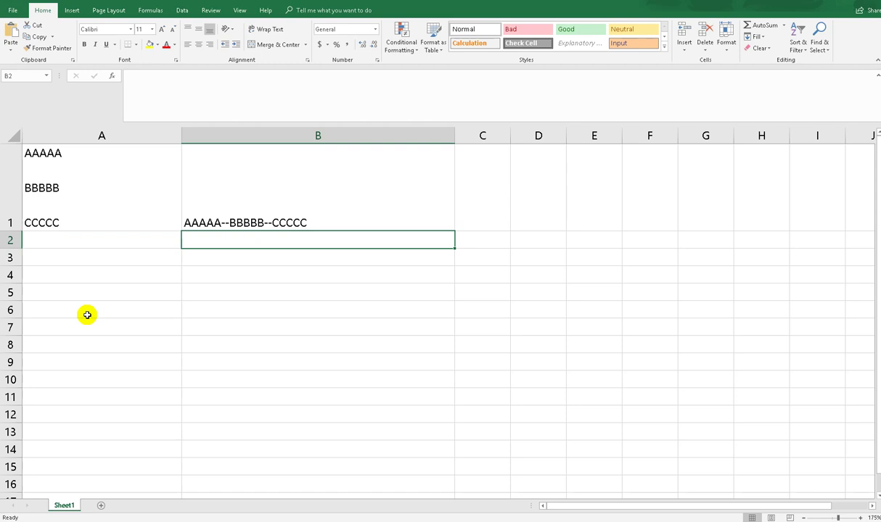
pyautogui.moveTo(27, 176)
pyautogui.mouseDown()
pyautogui.moveTo(34, 163)
pyautogui.moveTo(31, 175)
pyautogui.mouseUp()
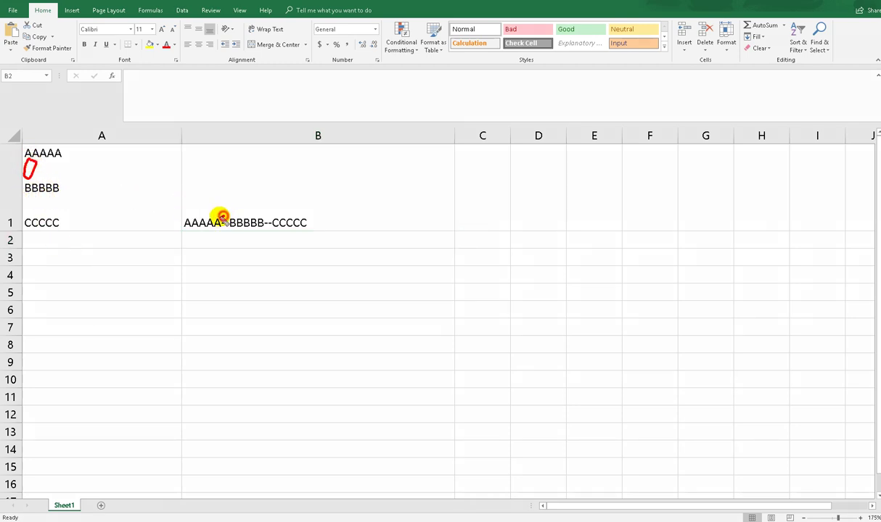
pyautogui.moveTo(222, 216)
pyautogui.mouseDown()
pyautogui.moveTo(219, 229)
pyautogui.moveTo(232, 222)
pyautogui.moveTo(223, 216)
pyautogui.mouseUp()
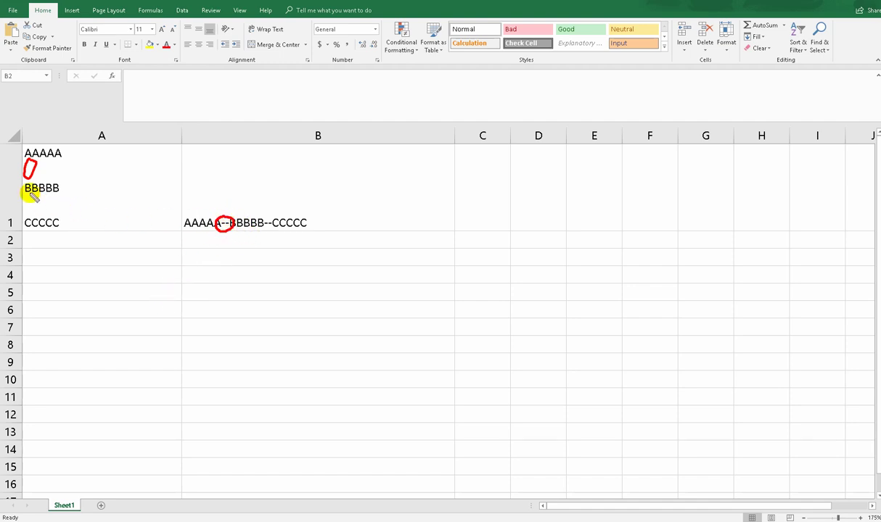
pyautogui.moveTo(32, 196)
pyautogui.mouseDown()
pyautogui.moveTo(28, 213)
pyautogui.moveTo(30, 192)
pyautogui.mouseUp()
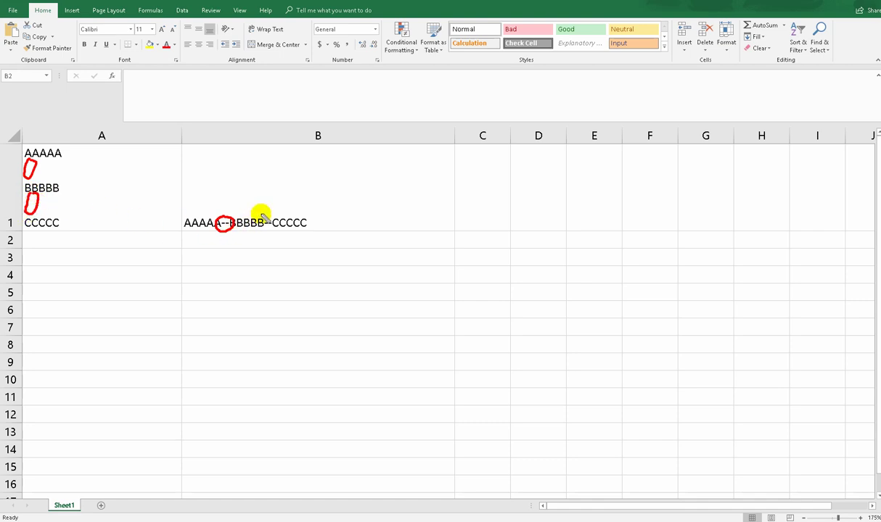
pyautogui.moveTo(261, 216)
pyautogui.mouseDown()
pyautogui.moveTo(256, 226)
pyautogui.moveTo(268, 216)
pyautogui.mouseUp()
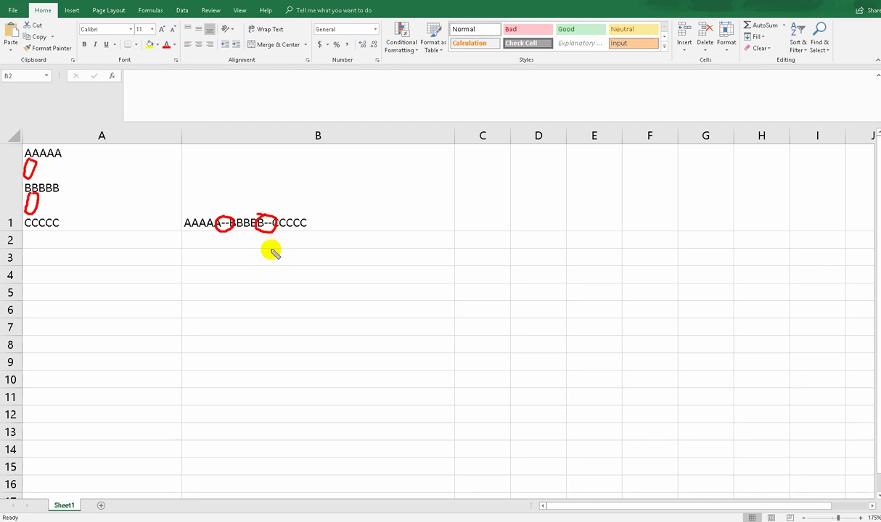
pyautogui.press('e')
pyautogui.press('Escape')
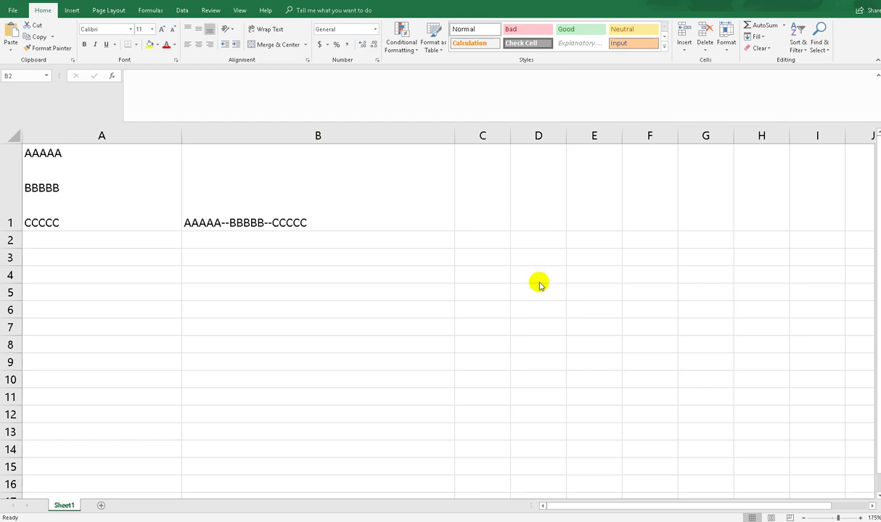
# - Enter a sample street address in A5, split onto four lines at the commas
pyautogui.click(130, 290)
pyautogui.write('1600 Pennsylvania Ave NW, Washington, DC 20500, USA')
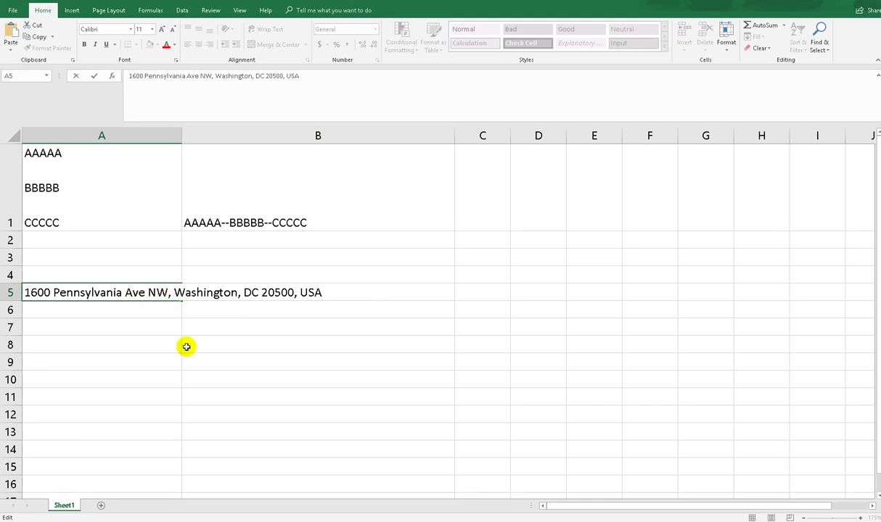
pyautogui.hotkey('alt', 'Return')
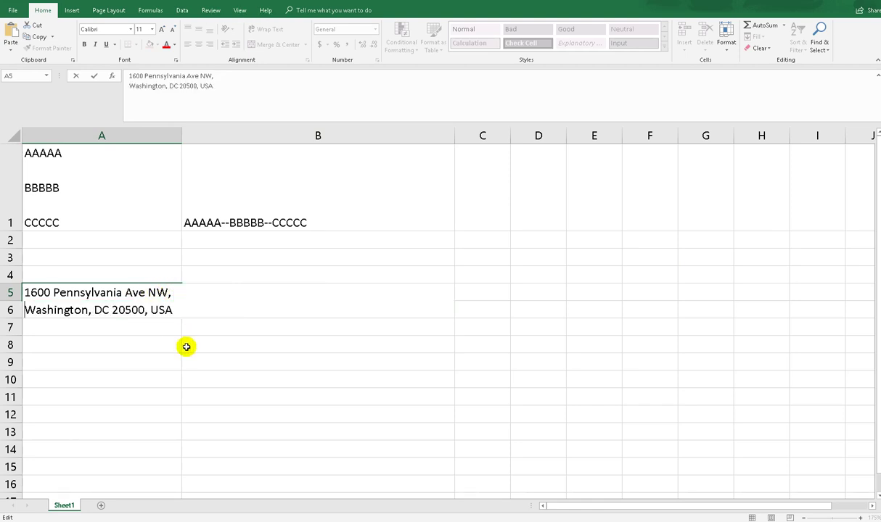
pyautogui.click(93, 312)
pyautogui.hotkey('alt', 'Return')
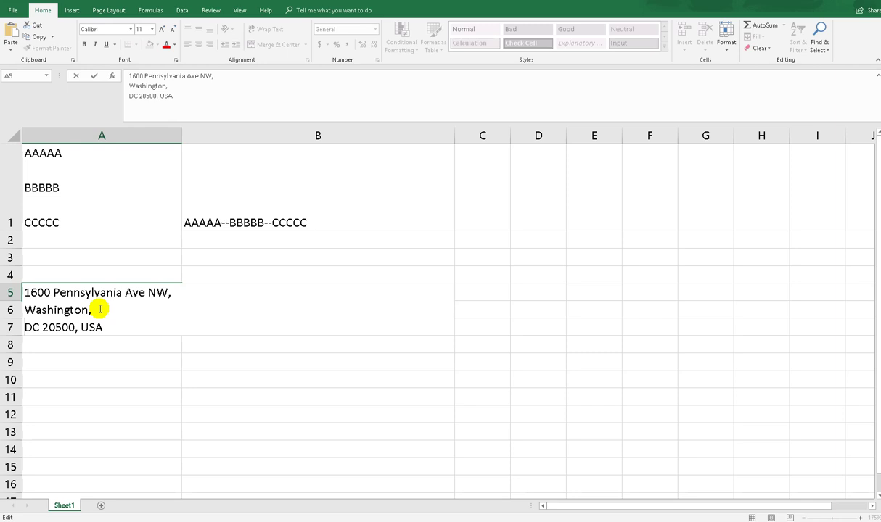
pyautogui.click(86, 328)
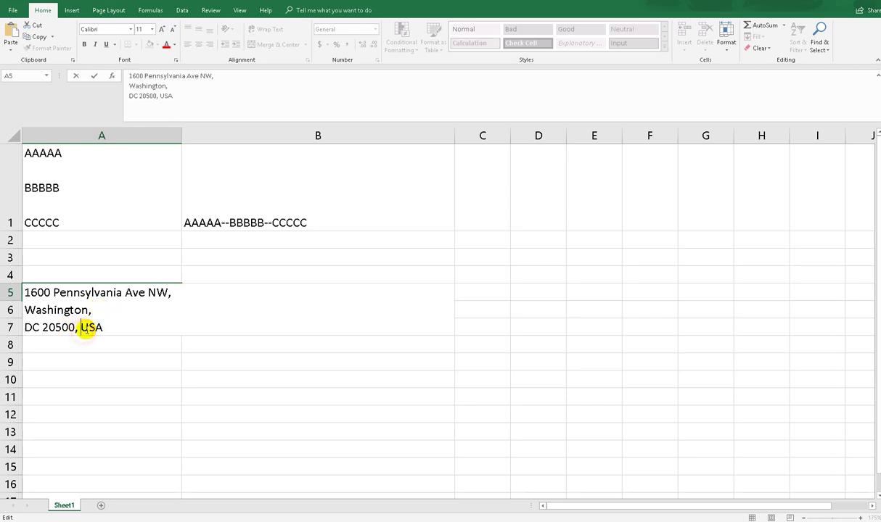
pyautogui.hotkey('alt', 'Return')
pyautogui.moveTo(177, 397); pyautogui.dragTo(179, 396)
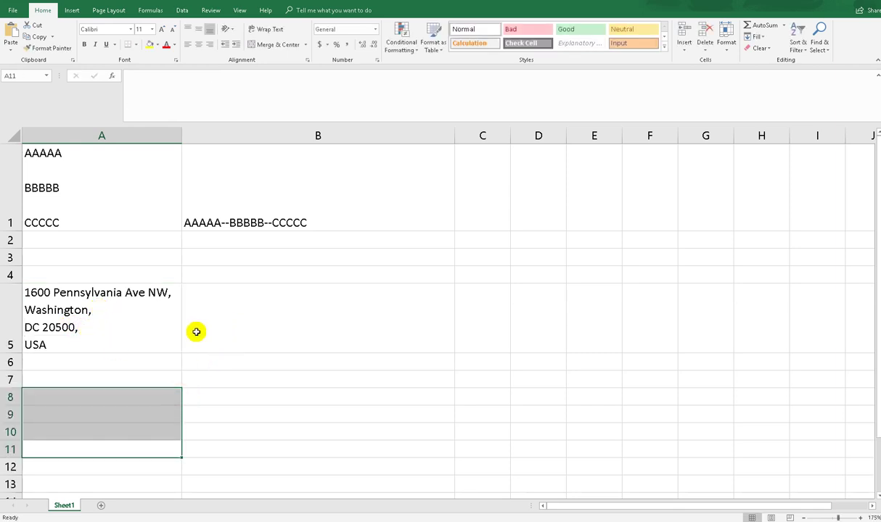
# - Select the address cell, then choose B5 for the joining formula
pyautogui.click(101, 308)
pyautogui.moveTo(105, 264)
pyautogui.mouseDown()
pyautogui.moveTo(70, 358)
pyautogui.moveTo(30, 266)
pyautogui.mouseUp()
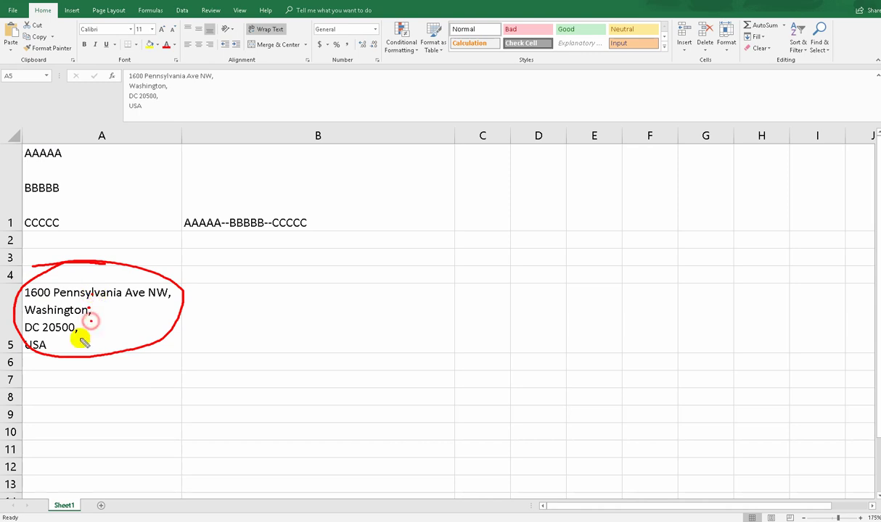
pyautogui.press('Escape')
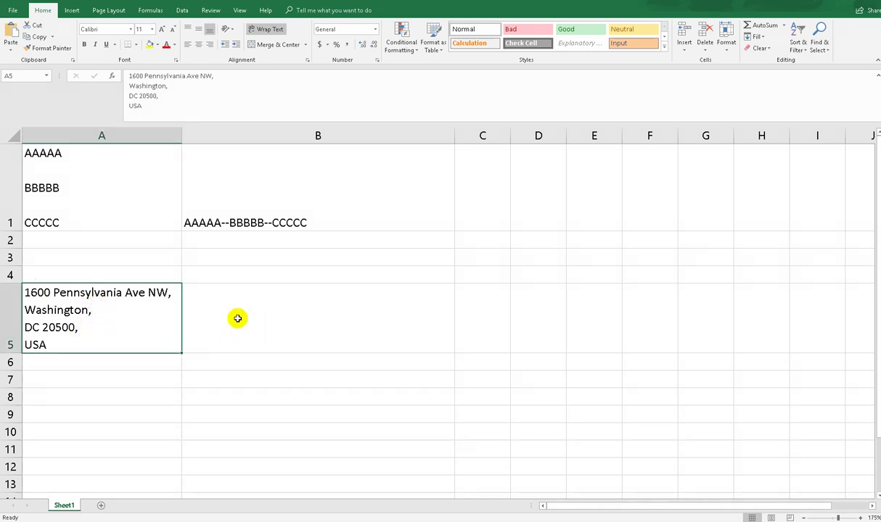
pyautogui.click(238, 319)
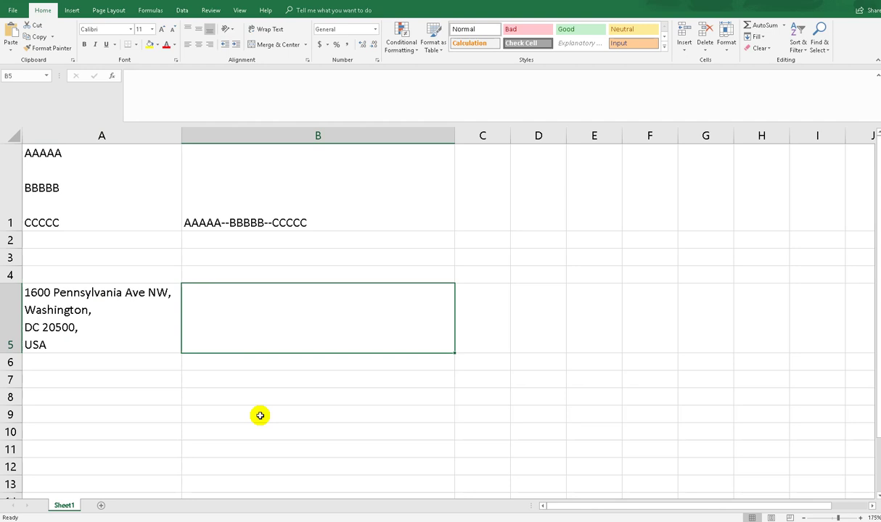
# - Enter =SUBSTITUTE(A5,CHAR(10)," ") in B5 to show the address on one line
pyautogui.write('=')
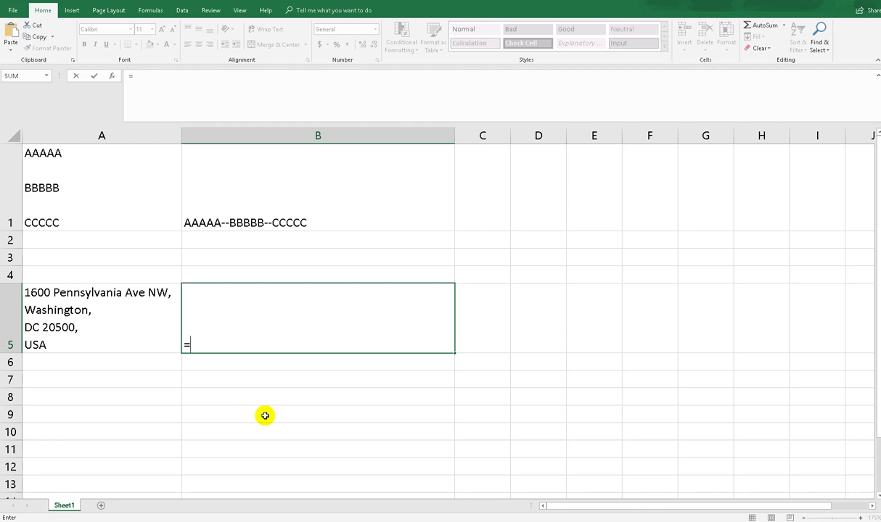
pyautogui.write('SUB')
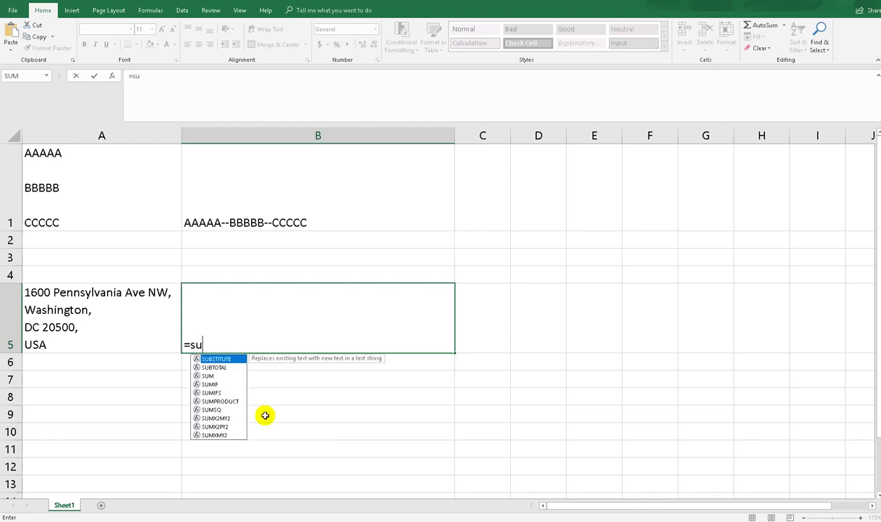
pyautogui.press('Tab')
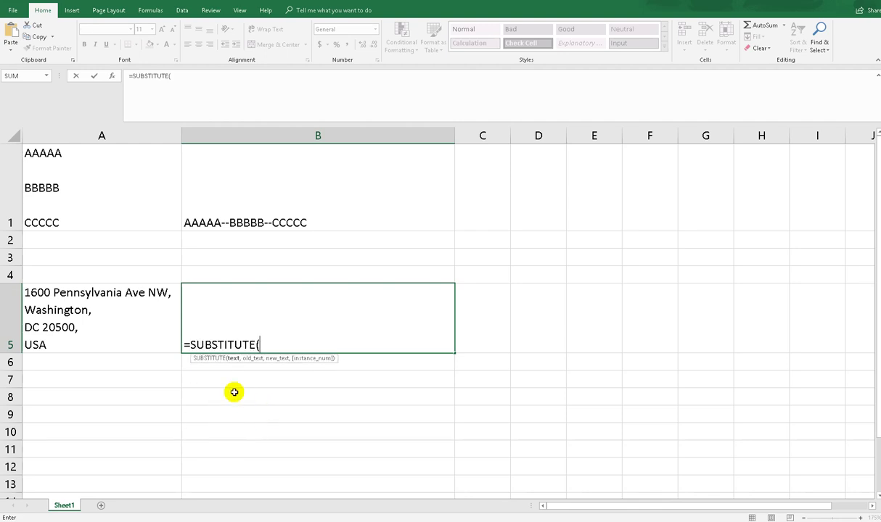
pyautogui.click(135, 305)
pyautogui.write(',CHAR')
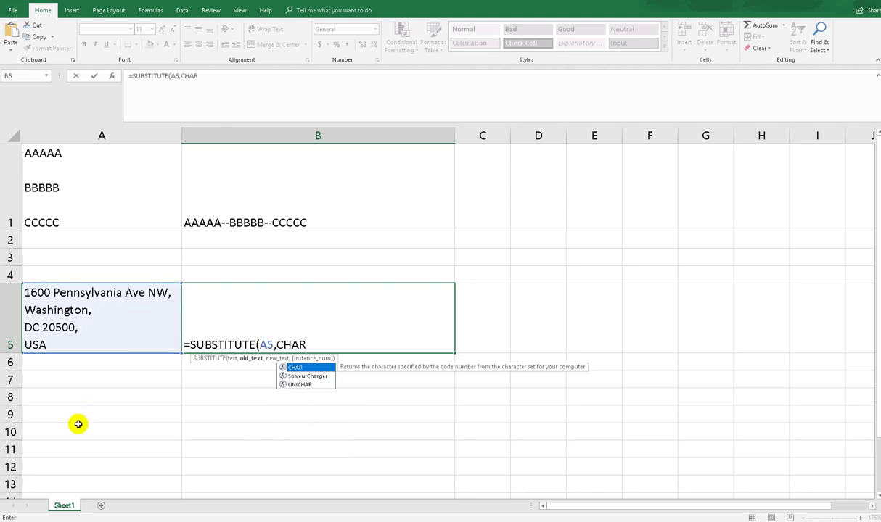
pyautogui.write('(10)')
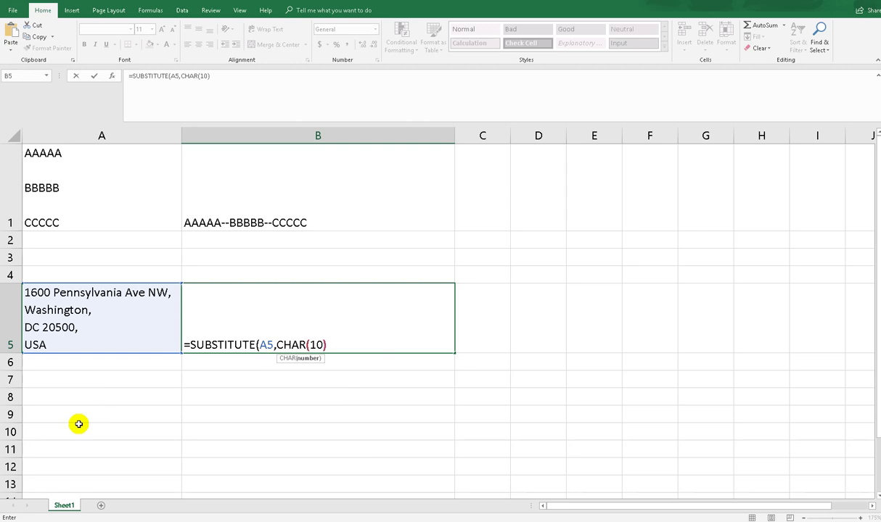
pyautogui.write(',')
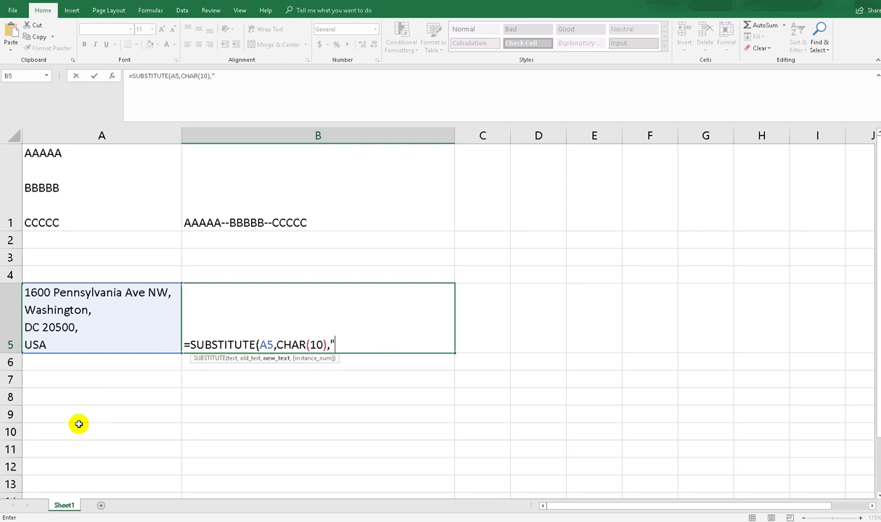
pyautogui.write('" ")')
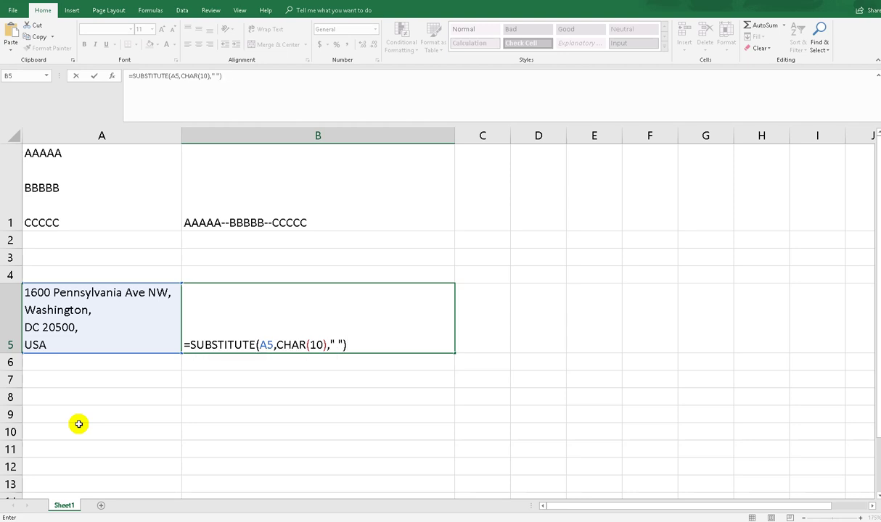
pyautogui.press('Return')
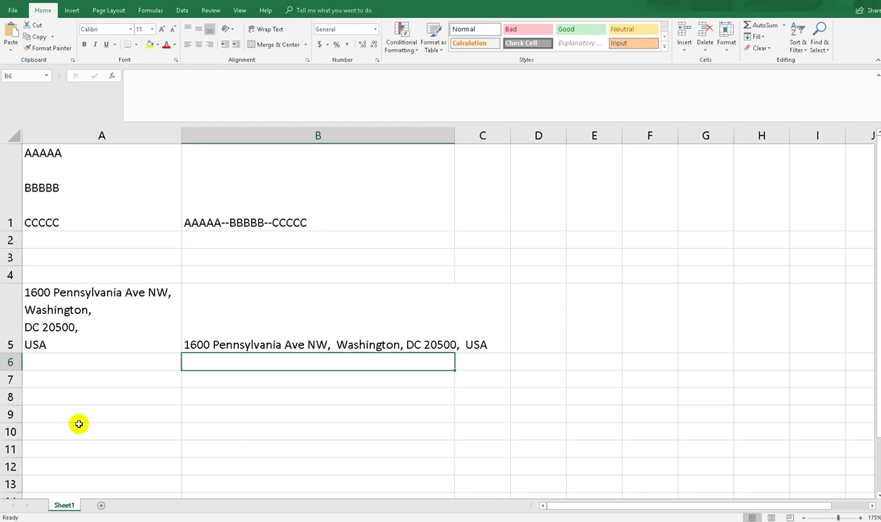
# - Delete the empty rows 3 and 4 from the row header context menu
pyautogui.moveTo(11, 257); pyautogui.dragTo(14, 271)
pyautogui.rightClick(14, 271)
pyautogui.click(43, 352)
pyautogui.click(244, 394)
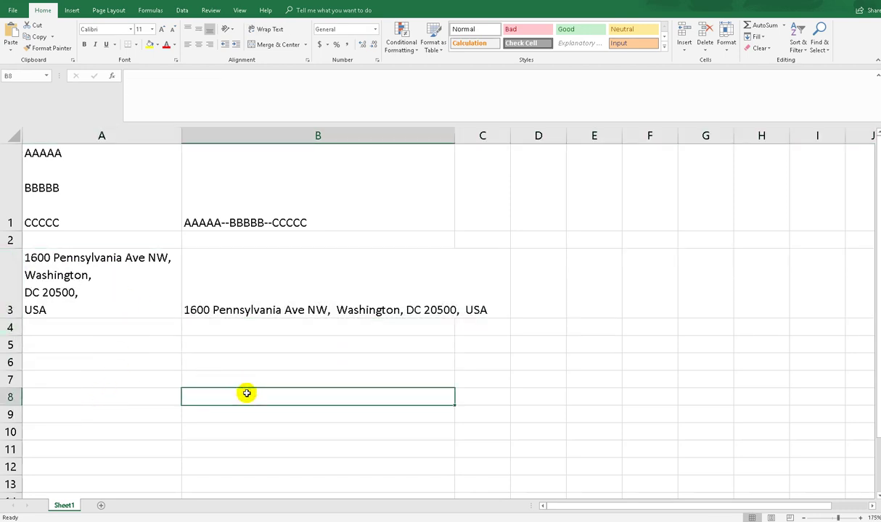